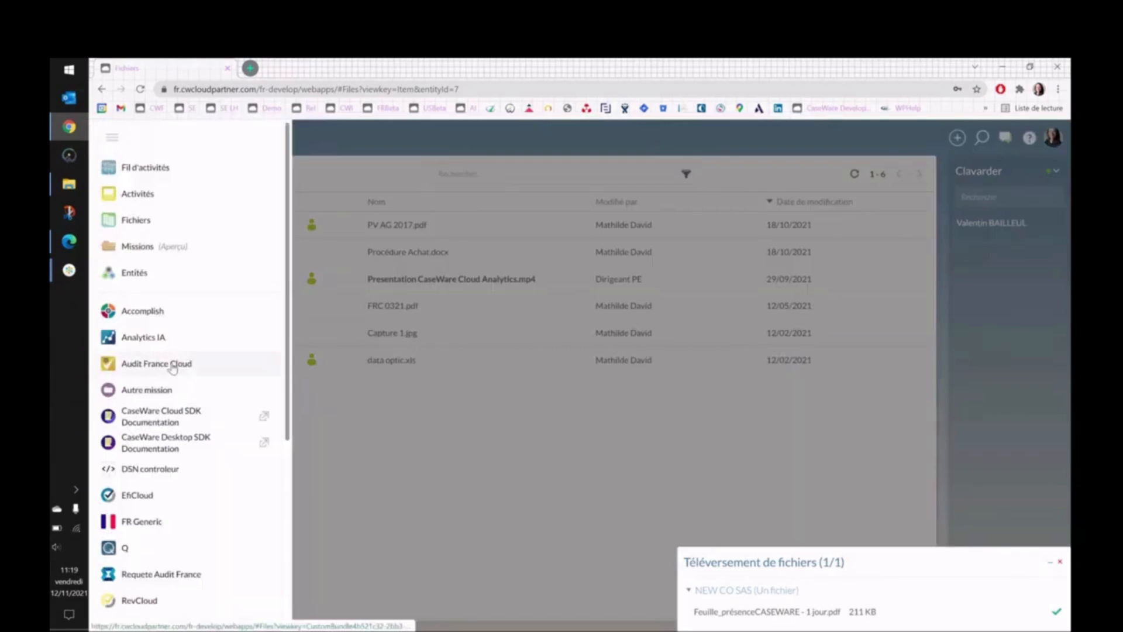
Start a new Audit France Cloud mission for OPTIC SAS named "Optic 31122021" with a start date of 12/11/2021
{"action": "left_click", "coordinate": [173, 365]}
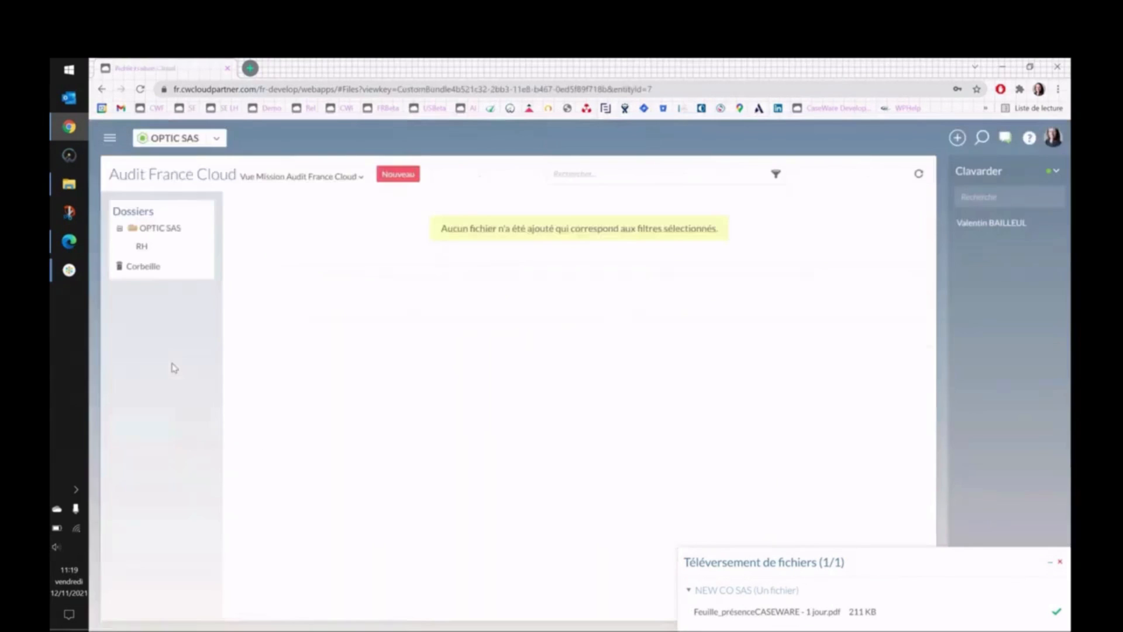
{"action": "left_click", "coordinate": [404, 178]}
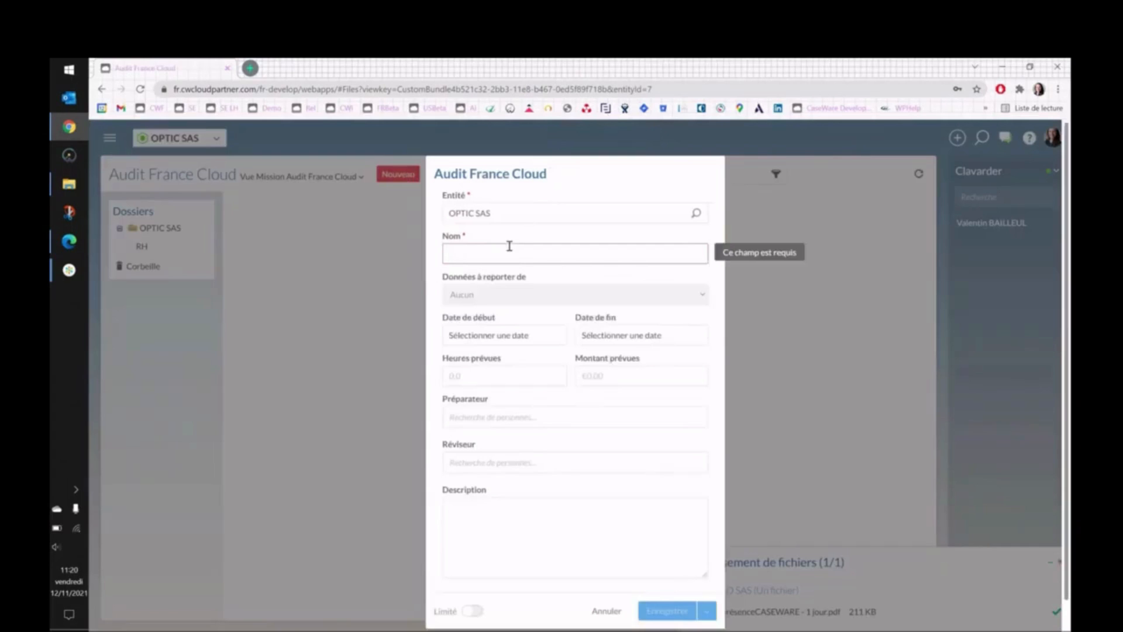
{"action": "type", "text": "Optic"}
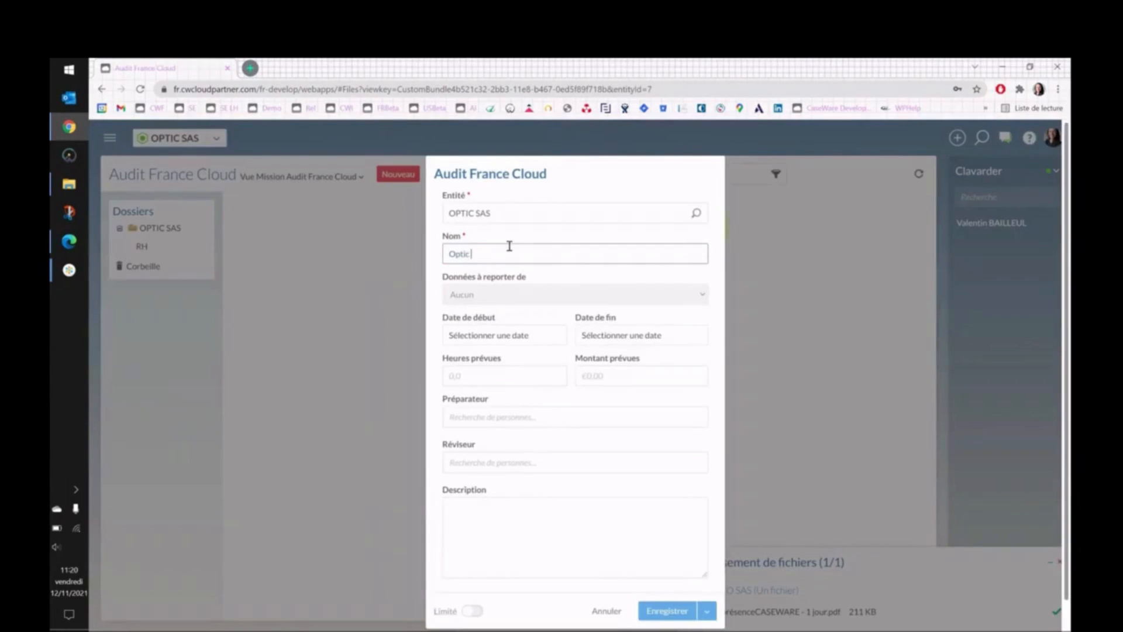
{"action": "type", "text": " 31122021"}
{"action": "left_click", "coordinate": [531, 335]}
{"action": "left_click", "coordinate": [537, 424]}
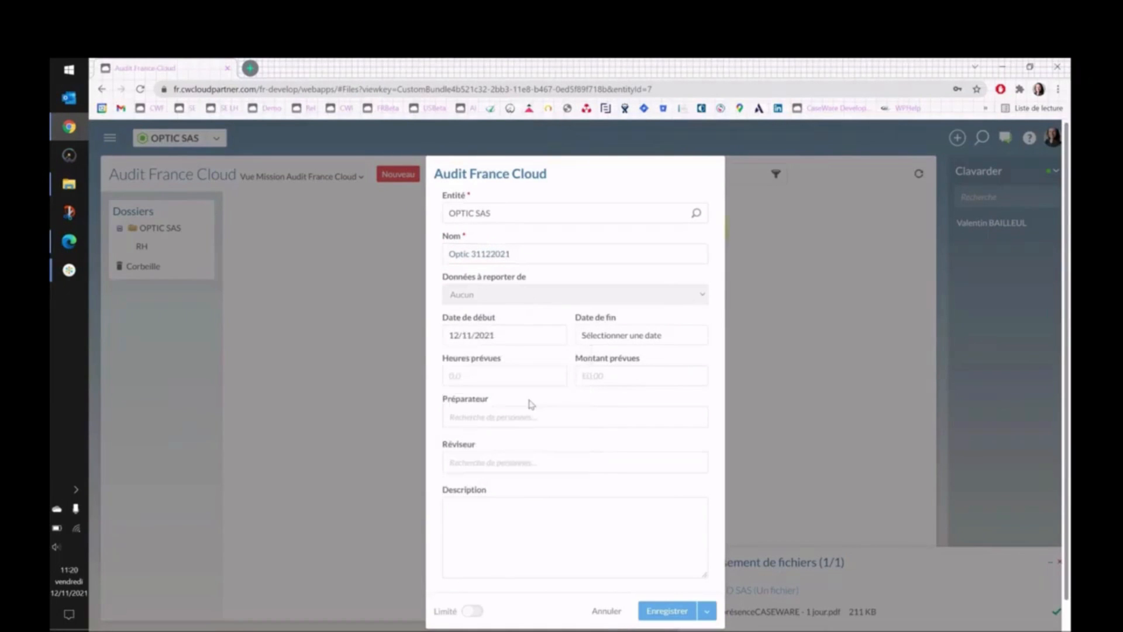
Set the mission's end date to 31/08/2022
{"action": "left_click", "coordinate": [607, 336]}
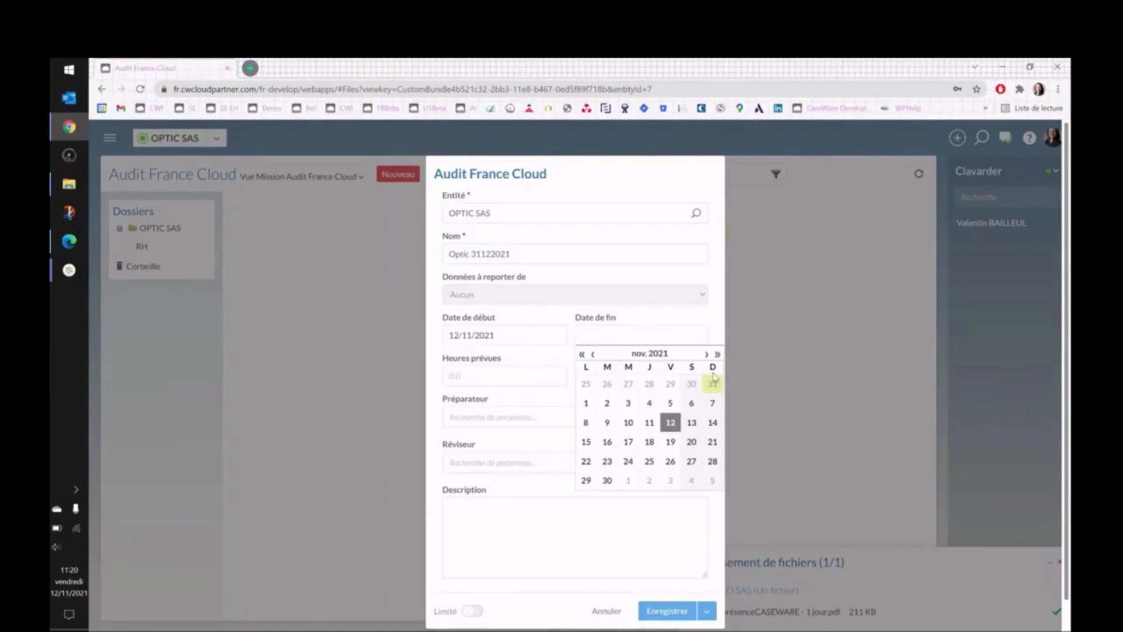
{"action": "left_click", "coordinate": [706, 354]}
{"action": "left_click", "coordinate": [707, 355]}
{"action": "left_click", "coordinate": [707, 355]}
{"action": "left_click", "coordinate": [706, 354]}
{"action": "left_click", "coordinate": [706, 355]}
{"action": "left_click", "coordinate": [706, 354]}
{"action": "left_click", "coordinate": [706, 355]}
{"action": "left_click", "coordinate": [707, 355]}
{"action": "left_click", "coordinate": [706, 355]}
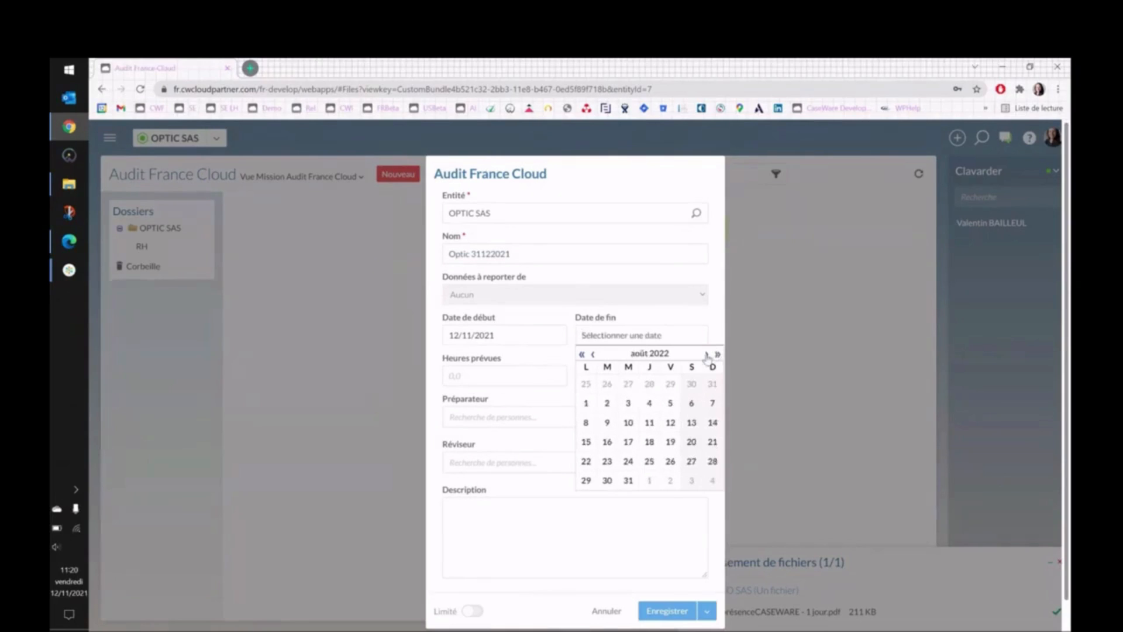
{"action": "left_click", "coordinate": [628, 480]}
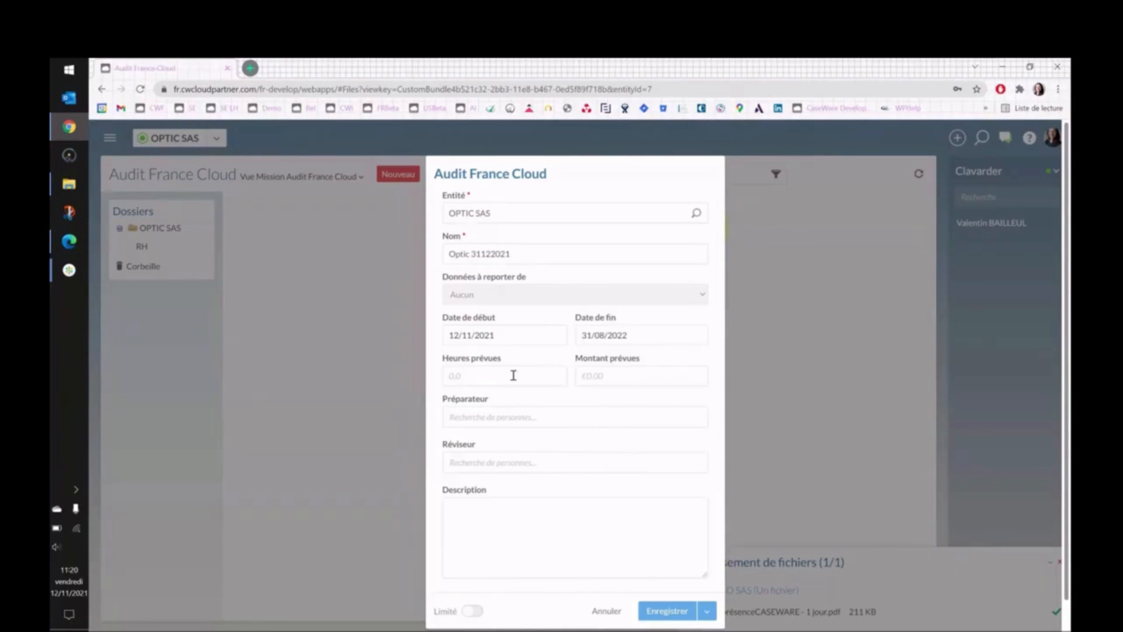
Assign the mission's preparer and reviewer by searching for each person's name and picking the matching user
{"action": "left_click", "coordinate": [497, 417]}
{"action": "type", "text": "Math"}
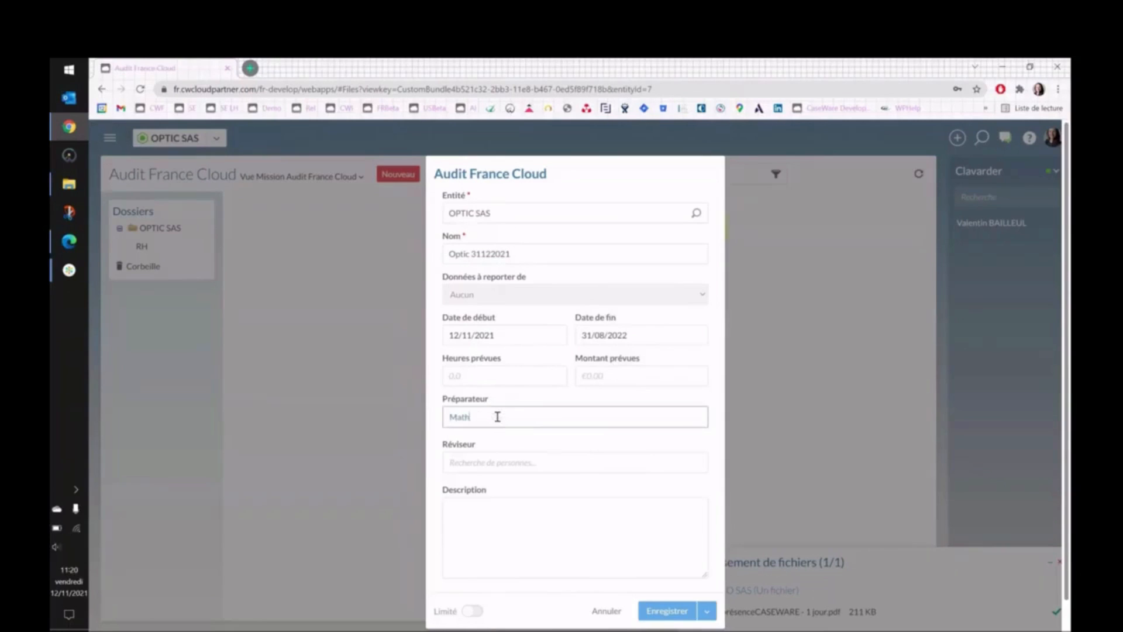
{"action": "type", "text": "ilde"}
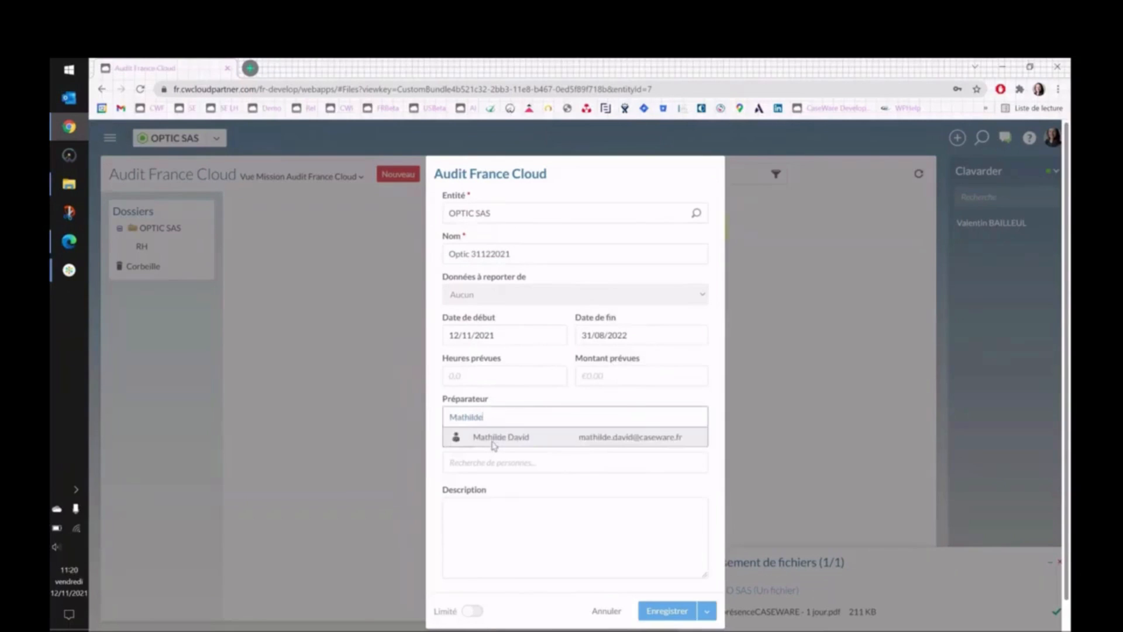
{"action": "left_click", "coordinate": [491, 445]}
{"action": "left_click", "coordinate": [490, 461]}
{"action": "type", "text": "Fabrice"}
{"action": "left_click", "coordinate": [487, 484]}
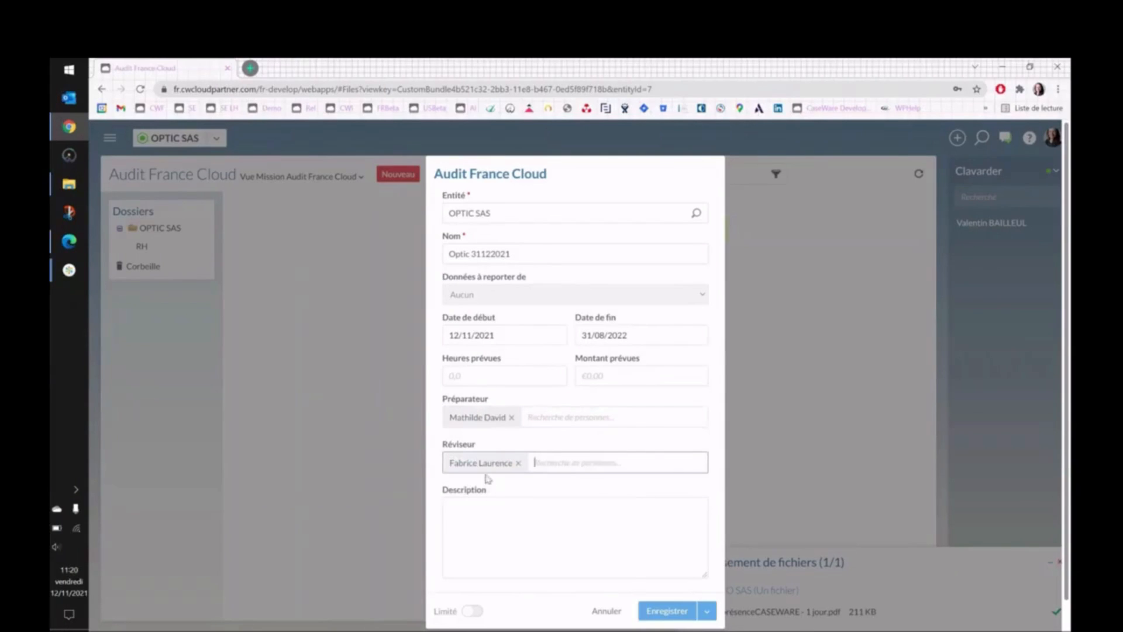
Try a placeholder text in the description, then save the new mission and let it load
{"action": "left_click", "coordinate": [494, 519]}
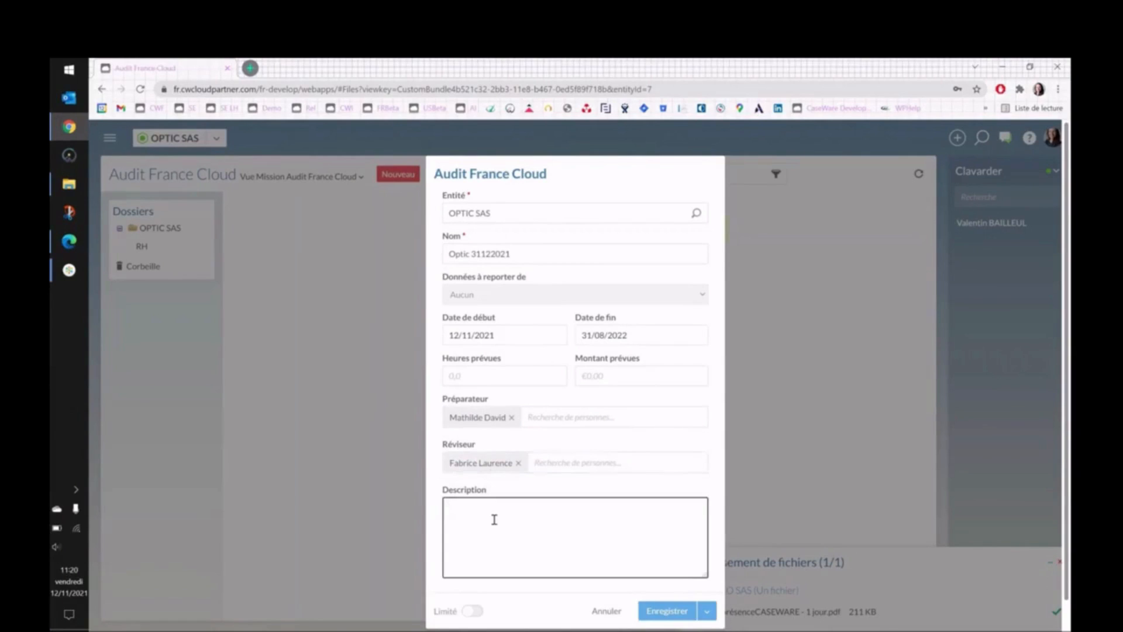
{"action": "type", "text": "kddkjflsj"}
{"action": "key", "text": "BackSpace"}
{"action": "left_click", "coordinate": [656, 612]}
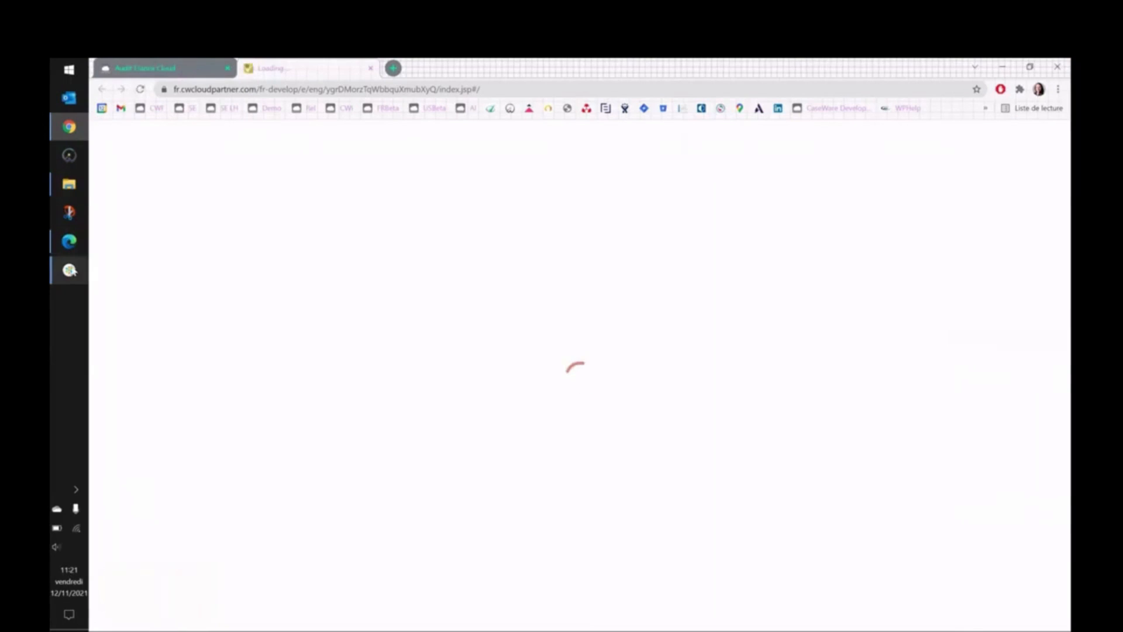
{"action": "mouse_move", "coordinate": [69, 270]}
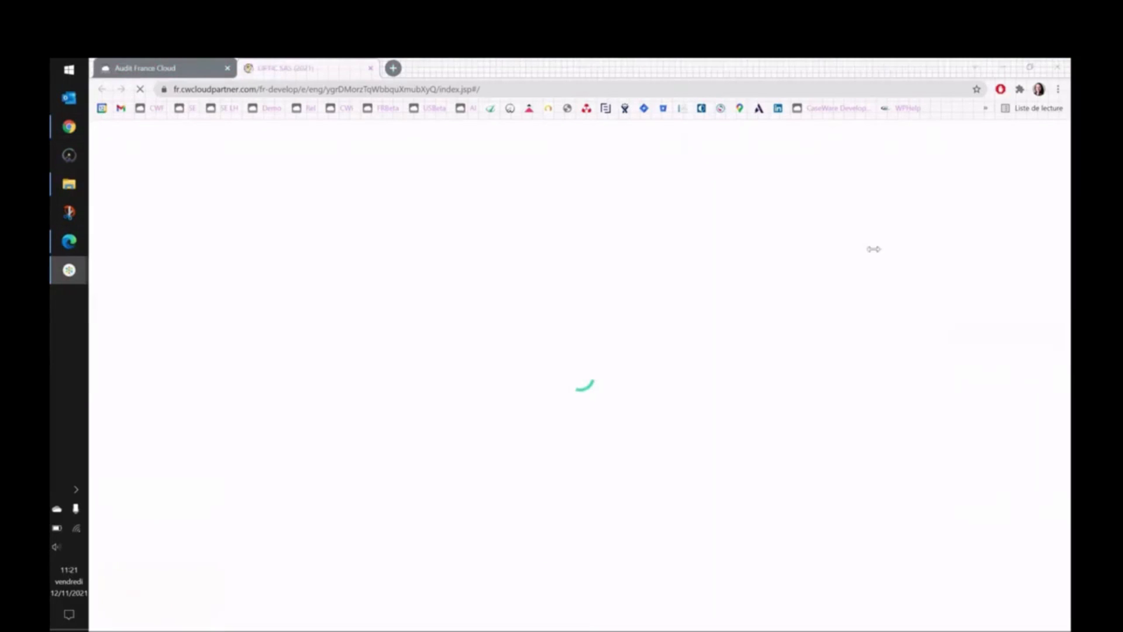
{"action": "left_click", "coordinate": [808, 121]}
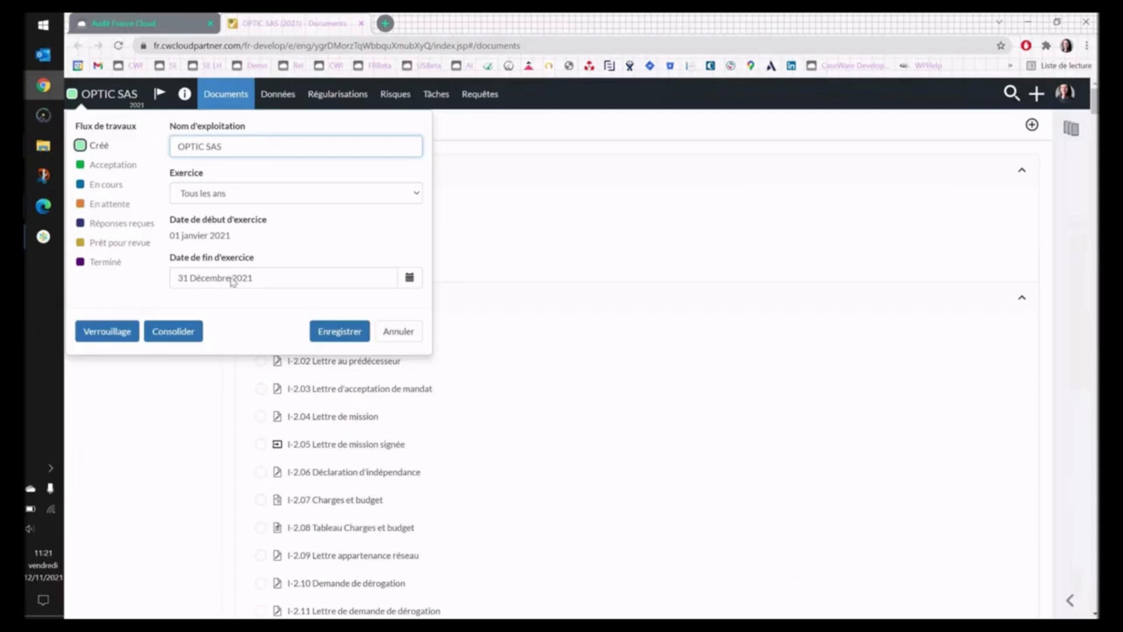
Review the fiscal period options, keep "Tous les ans" with a year-end of 31 Décembre 2021, and save the mission properties
{"action": "left_click", "coordinate": [419, 194]}
{"action": "left_click", "coordinate": [419, 194]}
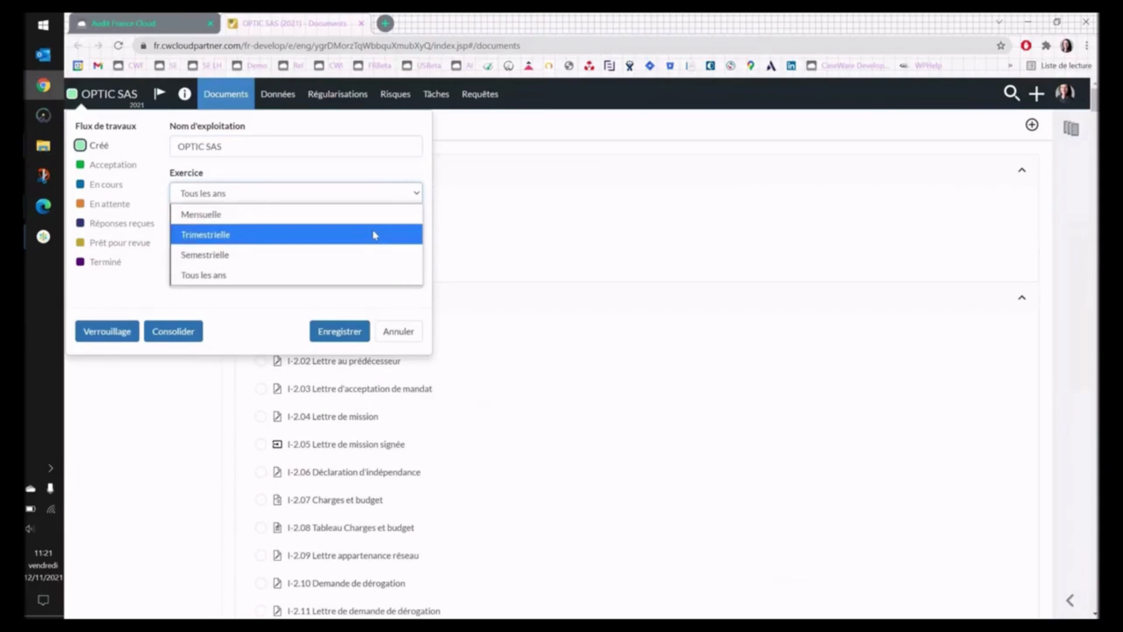
{"action": "left_click", "coordinate": [252, 311]}
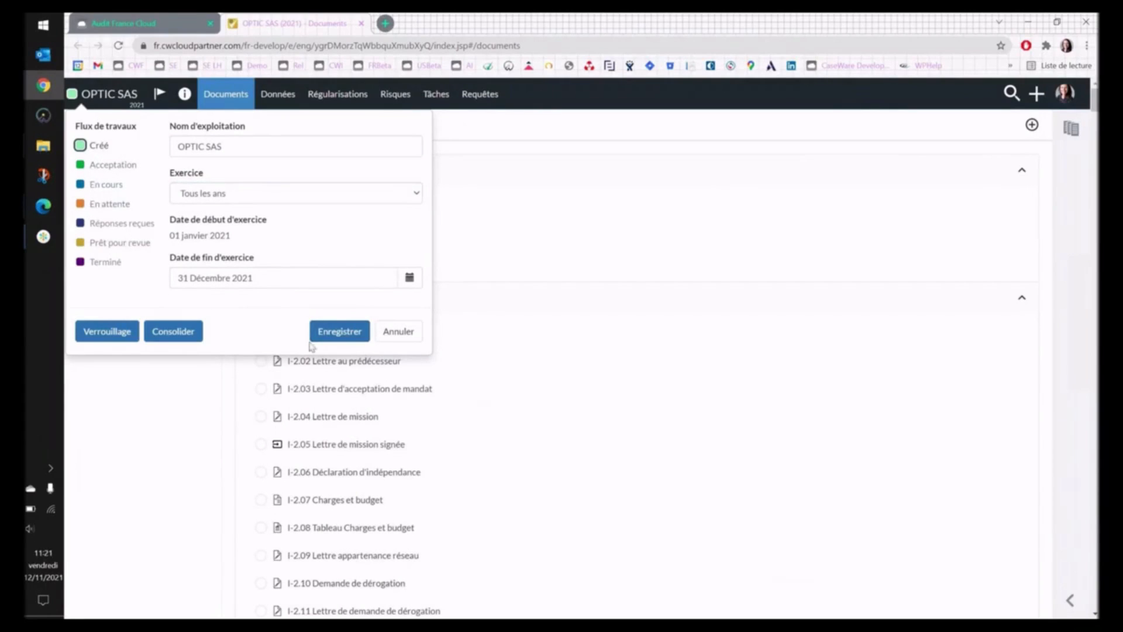
{"action": "left_click", "coordinate": [329, 338]}
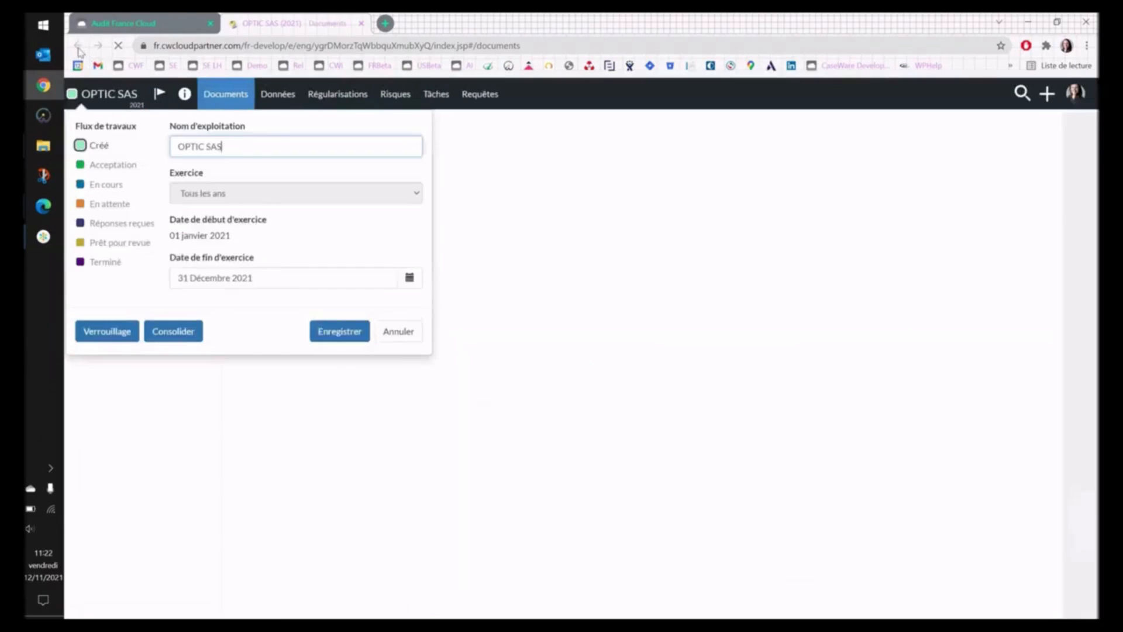
{"action": "left_click", "coordinate": [327, 333]}
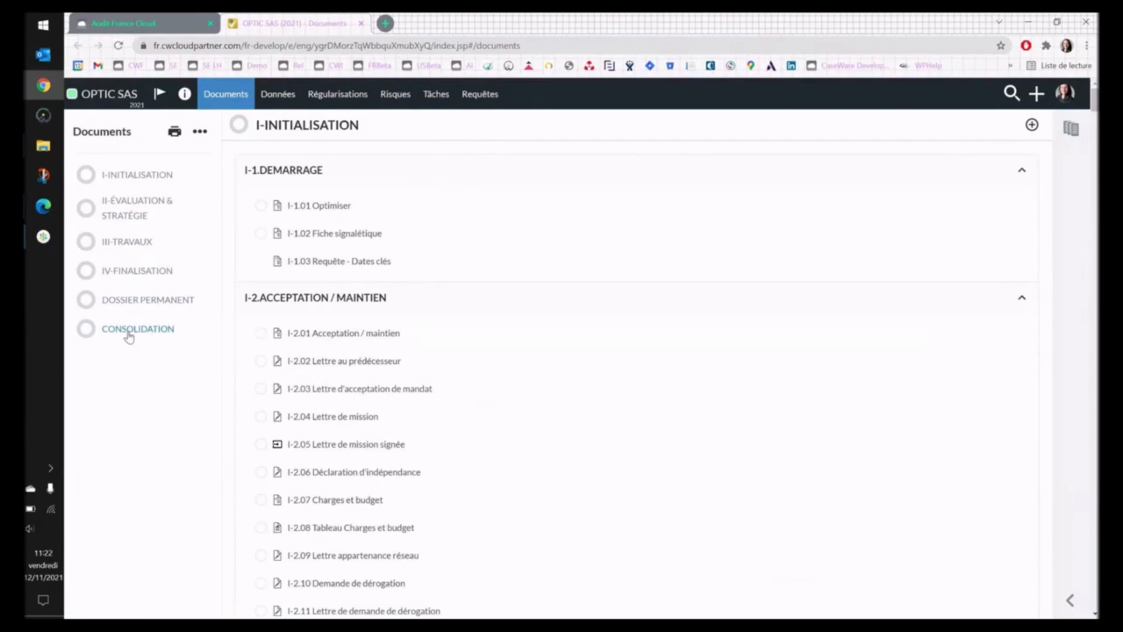
Upload PV AG 2017.pdf from the Documents Mission folder in File Explorer into C15. Synthèse délibération of the DOSSIER PERMANENT, without removing approvals
{"action": "left_click", "coordinate": [49, 149]}
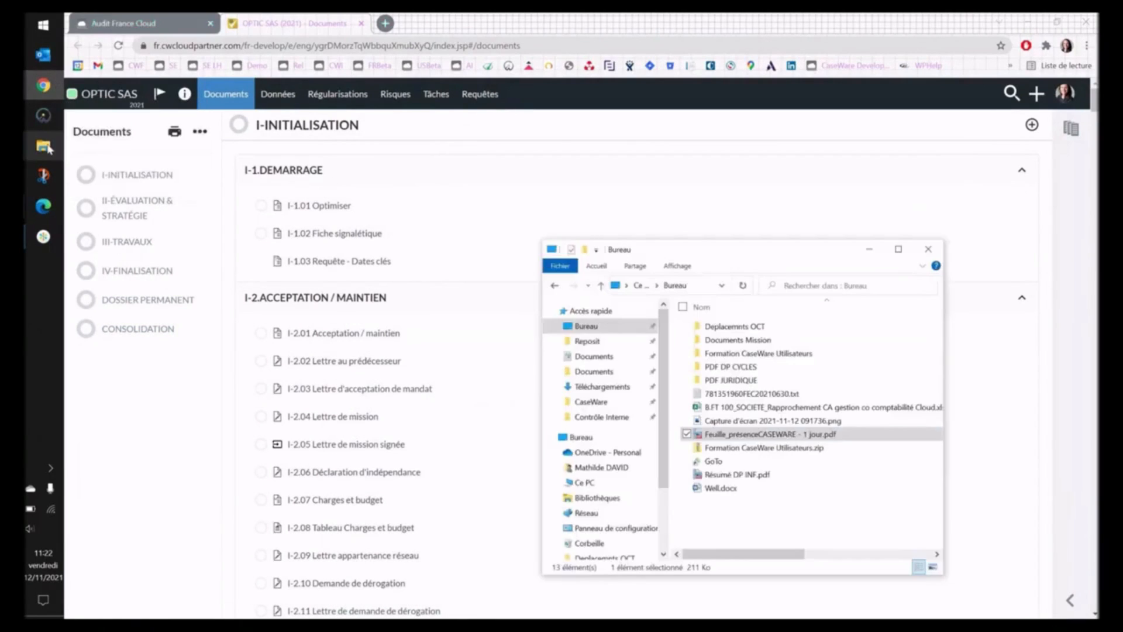
{"action": "double_click", "coordinate": [758, 338]}
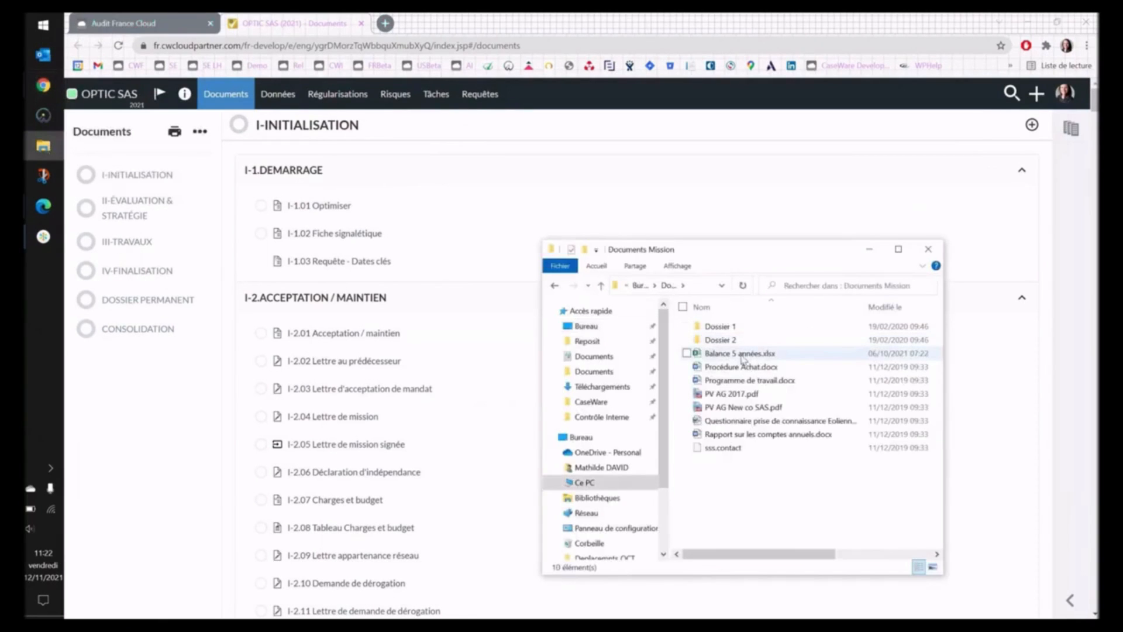
{"action": "left_click", "coordinate": [760, 396]}
{"action": "left_click", "coordinate": [760, 395]}
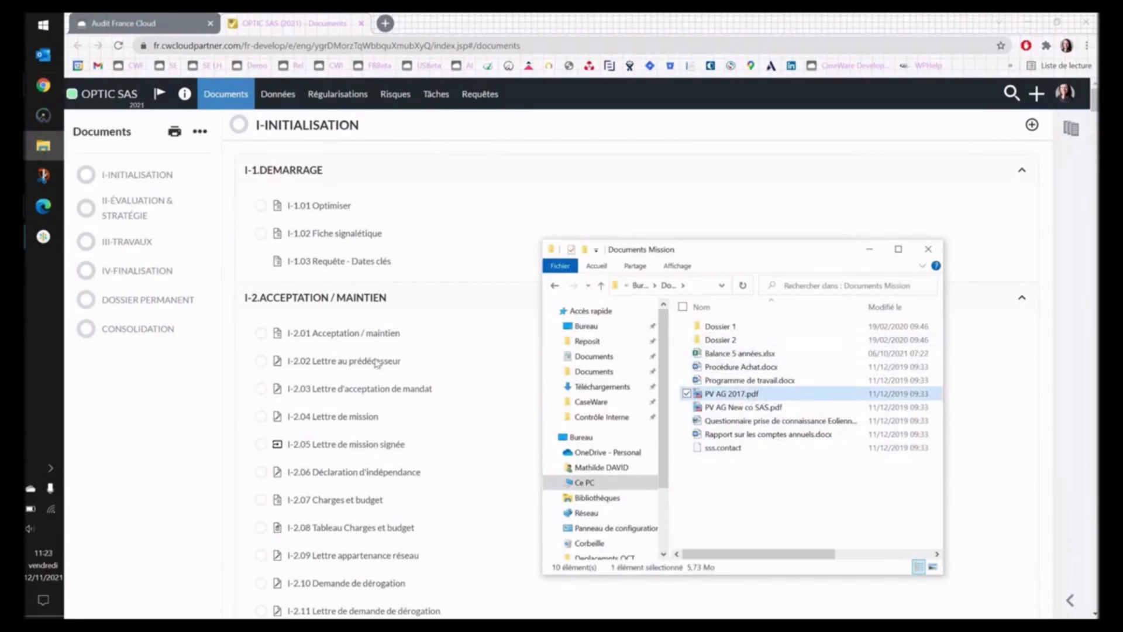
{"action": "left_click", "coordinate": [117, 301]}
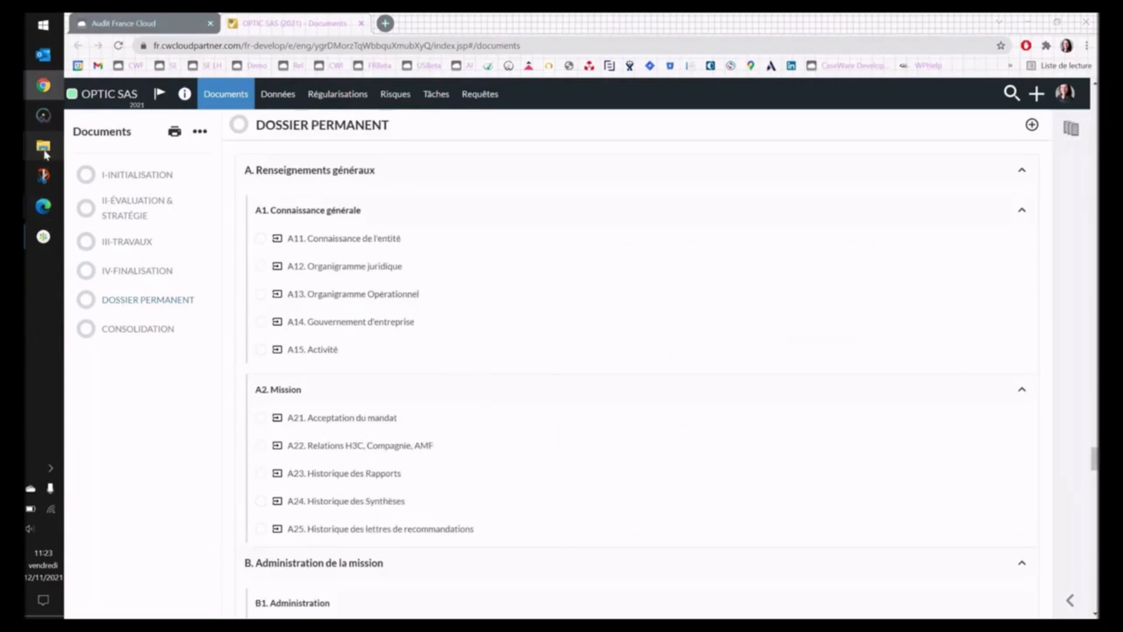
{"action": "left_click", "coordinate": [45, 150]}
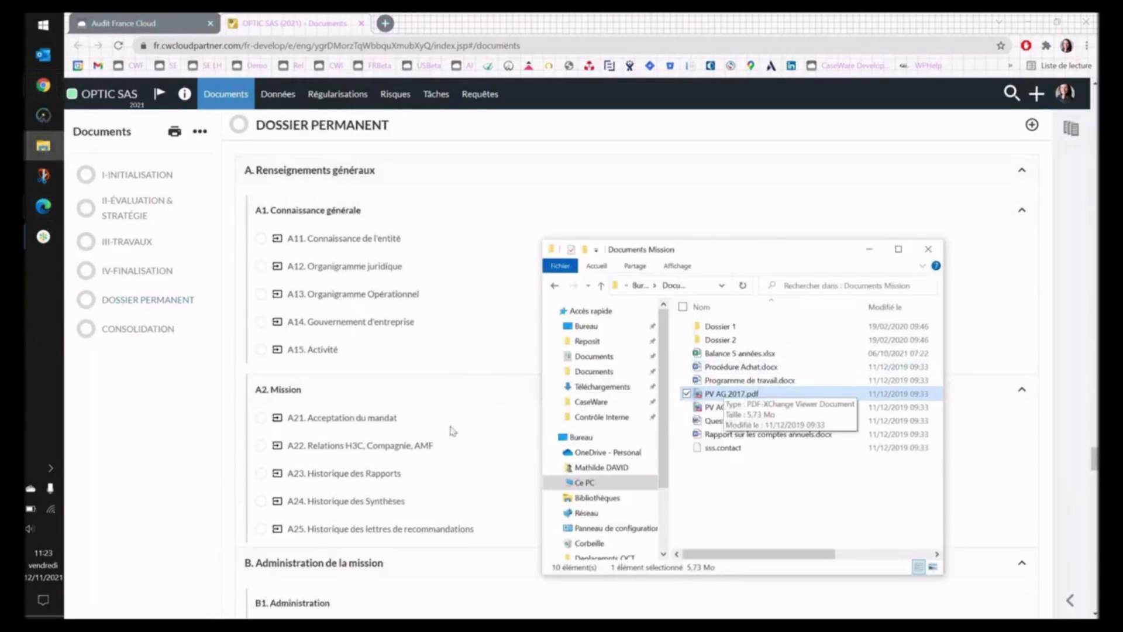
{"action": "scroll", "coordinate": [430, 438], "scroll_direction": "down", "scroll_amount": 9}
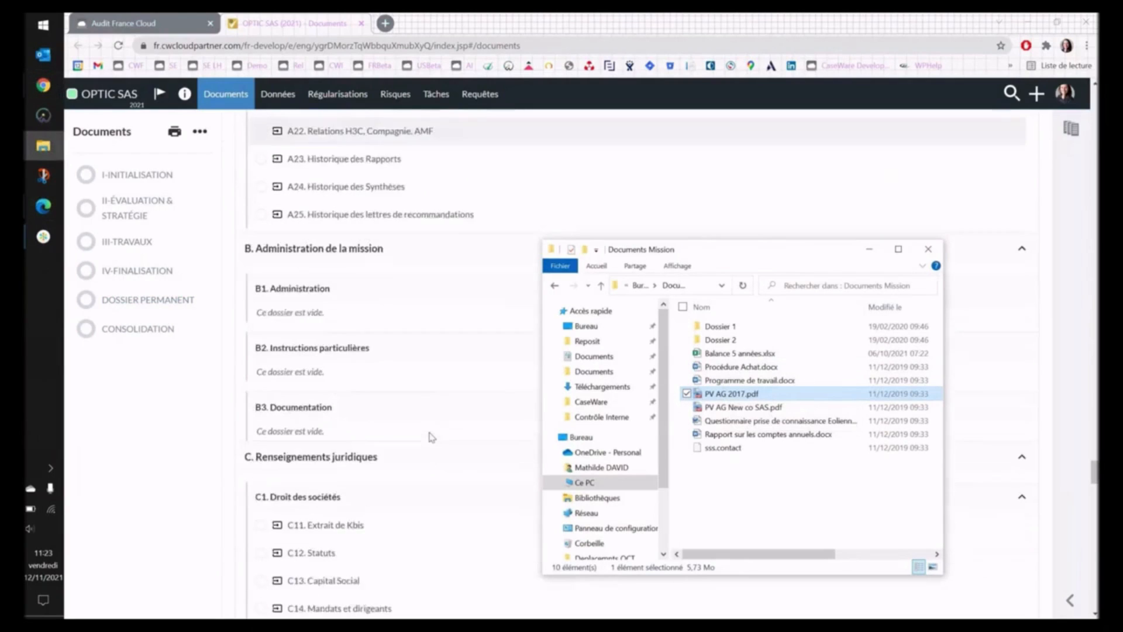
{"action": "left_click_drag", "start_coordinate": [782, 394], "coordinate": [384, 449]}
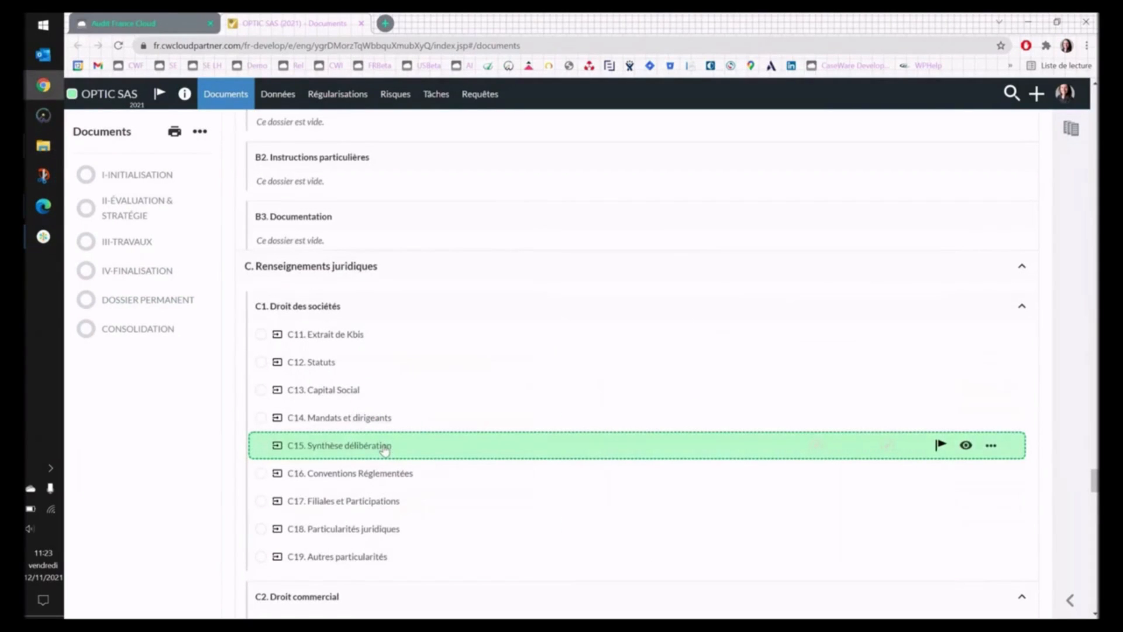
{"action": "left_click_drag", "start_coordinate": [384, 450], "coordinate": [384, 450]}
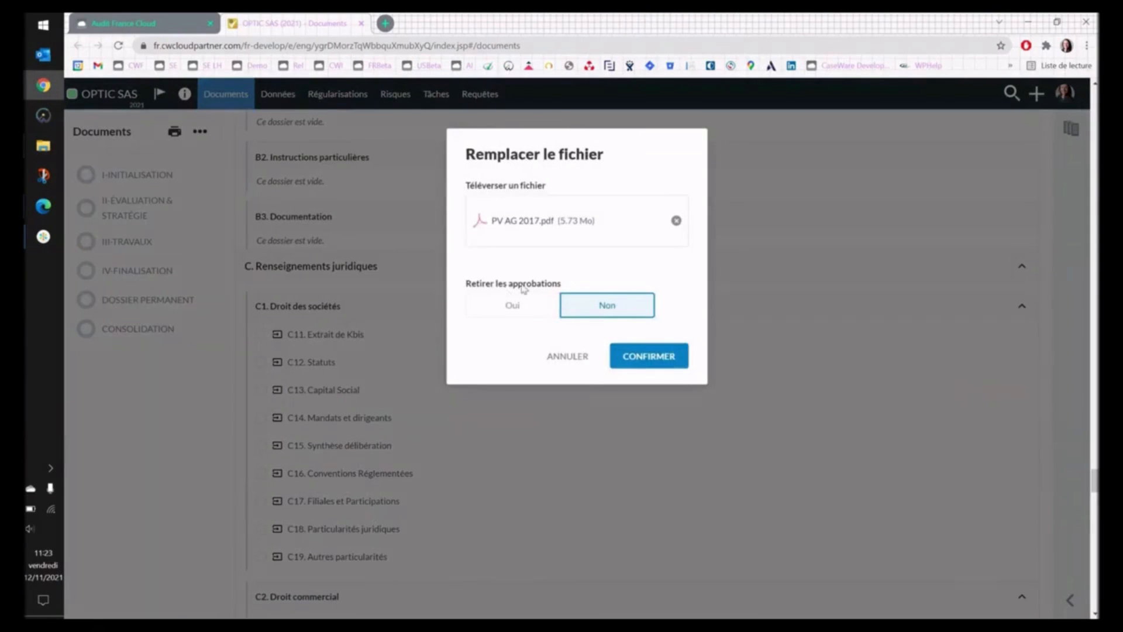
{"action": "left_click", "coordinate": [659, 371]}
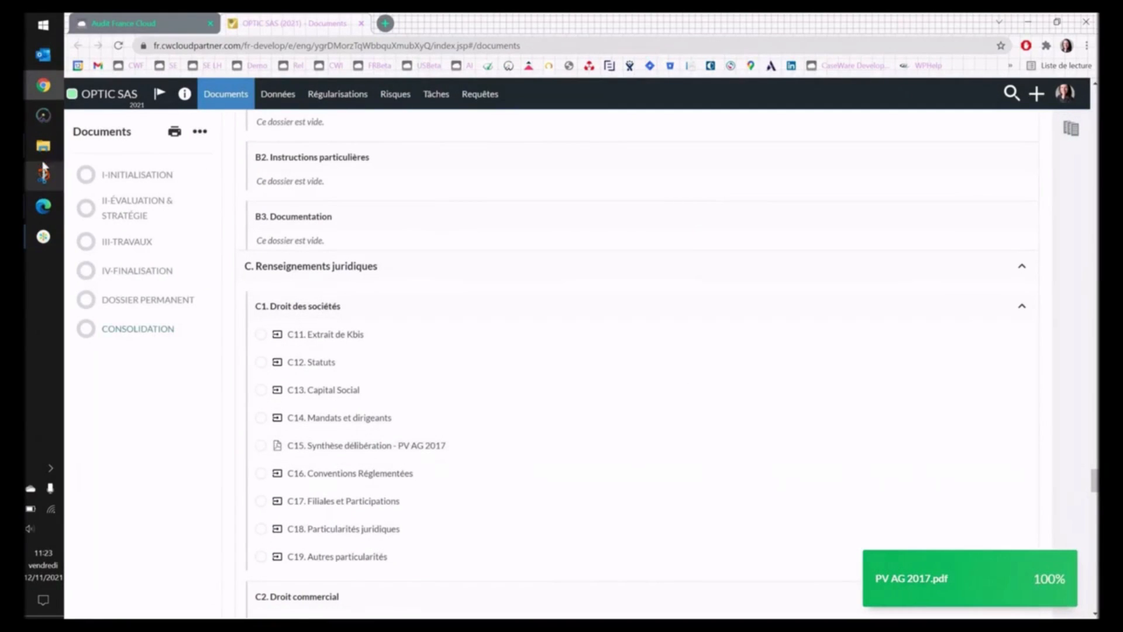
Add PV AG New co SAS.pdf from the Documents Mission folder as a new document in C1. Droit des sociétés
{"action": "mouse_move", "coordinate": [45, 147]}
{"action": "left_click", "coordinate": [44, 147]}
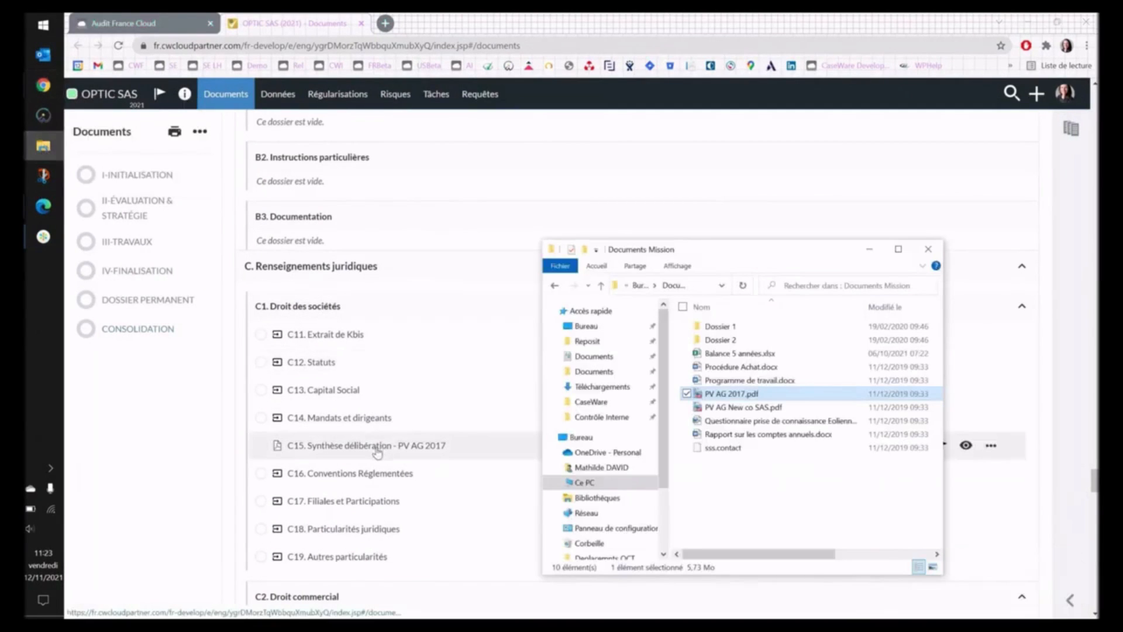
{"action": "left_click", "coordinate": [749, 407]}
{"action": "left_click_drag", "start_coordinate": [748, 411], "coordinate": [345, 310]}
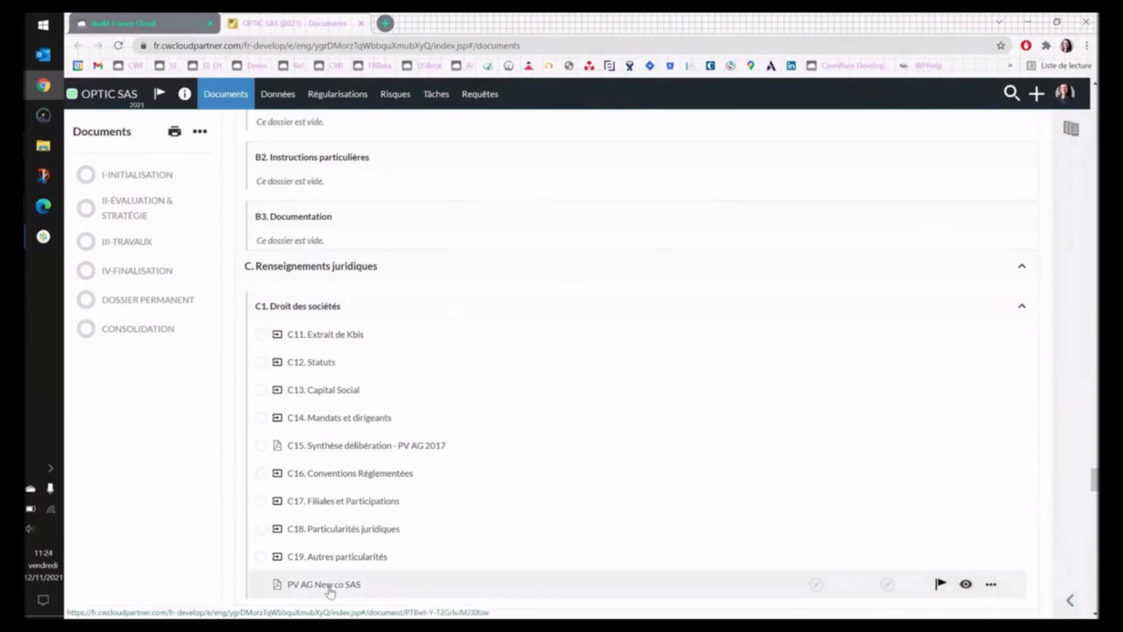
Annotate PV AG New co SAS with "Agrees to Source", linked to I-1.02 Fiche signalétique with the note "sqmkdmlsqkdmlsqkd", and check the saved annotation
{"action": "left_click", "coordinate": [331, 590]}
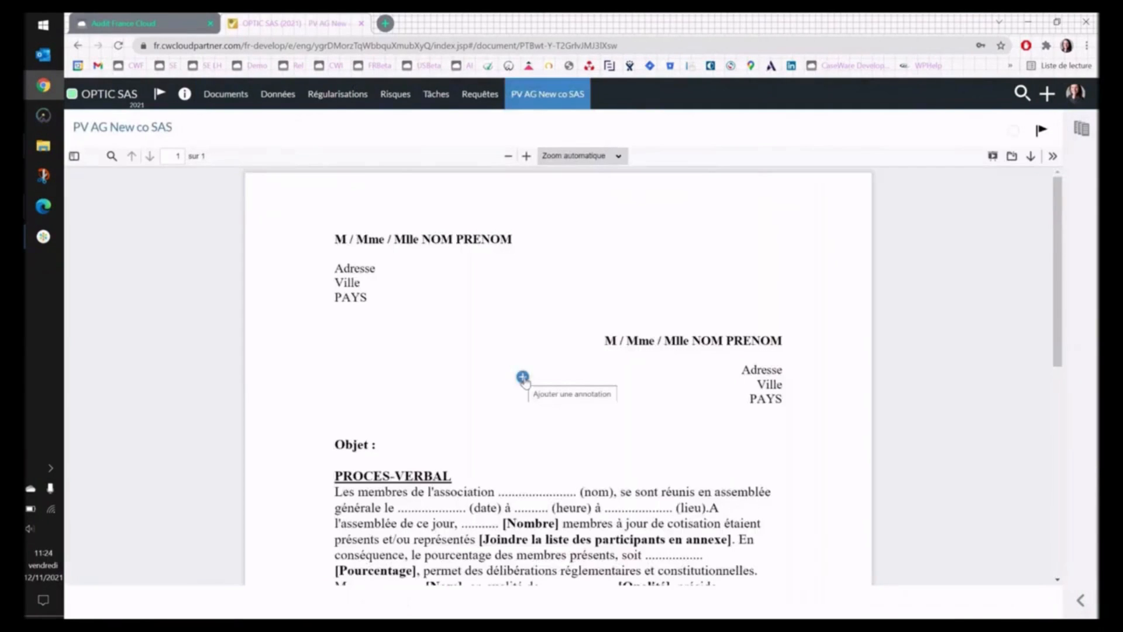
{"action": "left_click", "coordinate": [523, 378]}
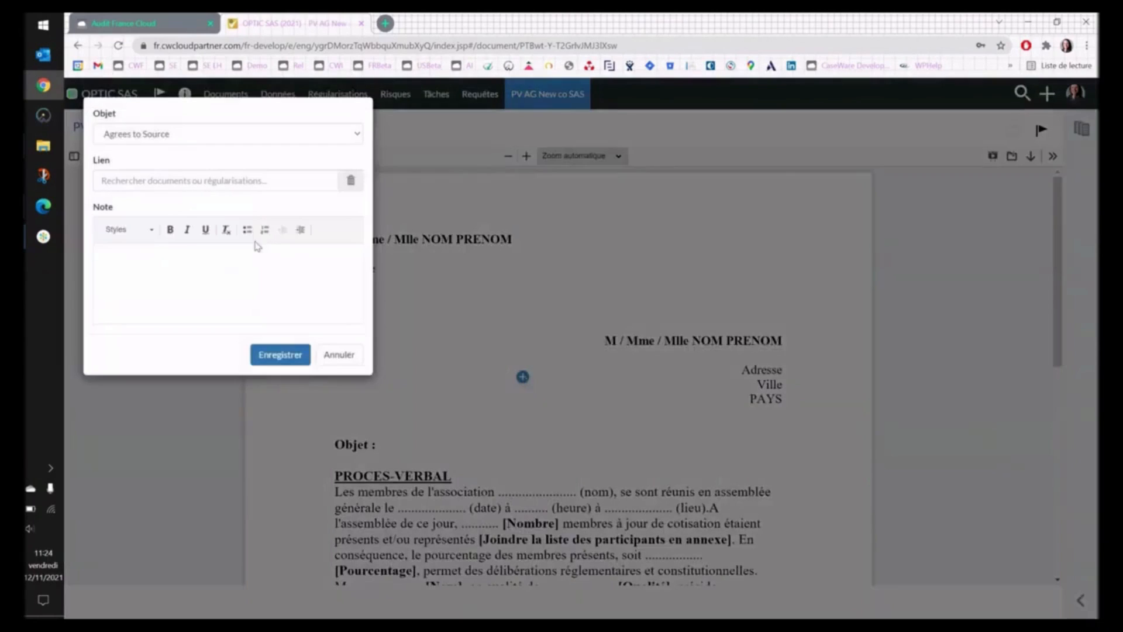
{"action": "type", "text": "sqmkdmlsqkdmlsqkd"}
{"action": "left_click", "coordinate": [264, 184]}
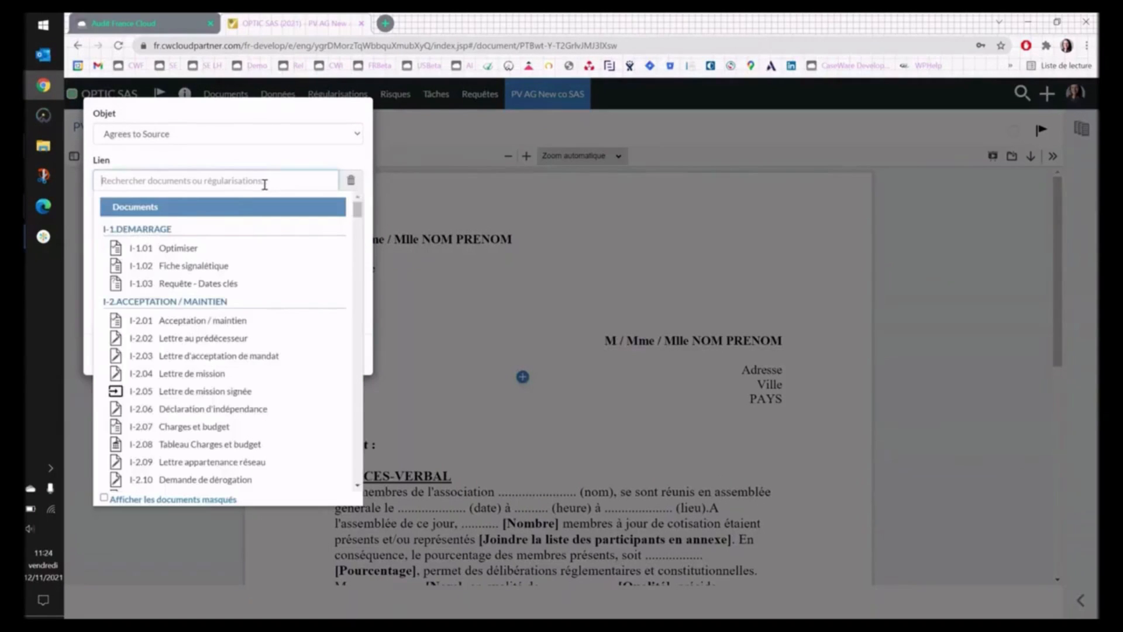
{"action": "left_click", "coordinate": [196, 267]}
{"action": "left_click", "coordinate": [293, 354]}
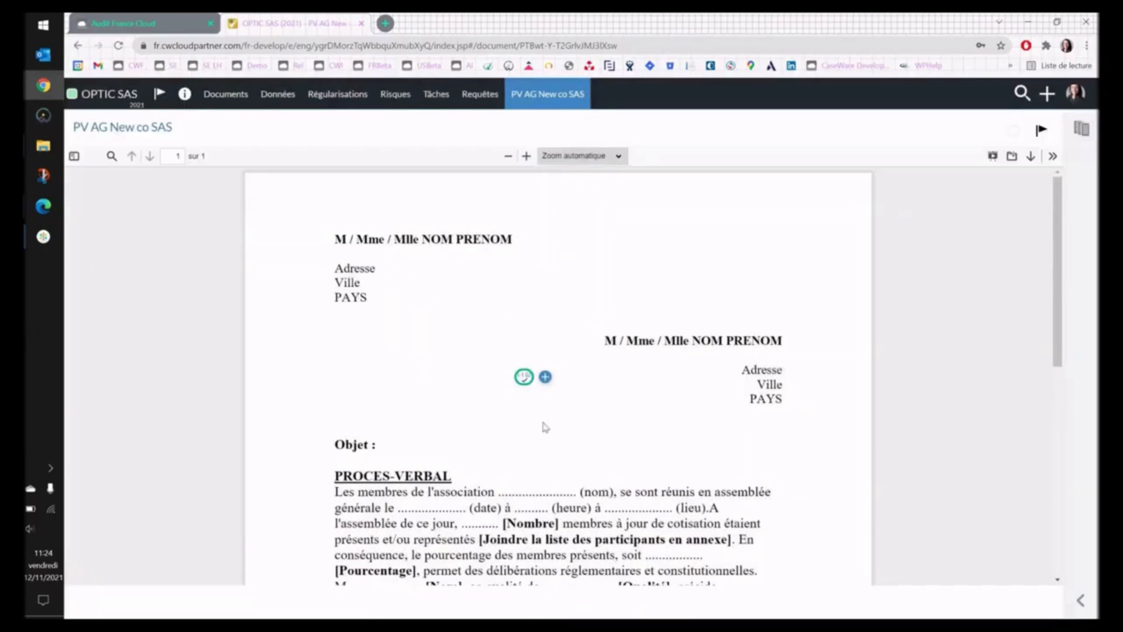
{"action": "left_click", "coordinate": [525, 376]}
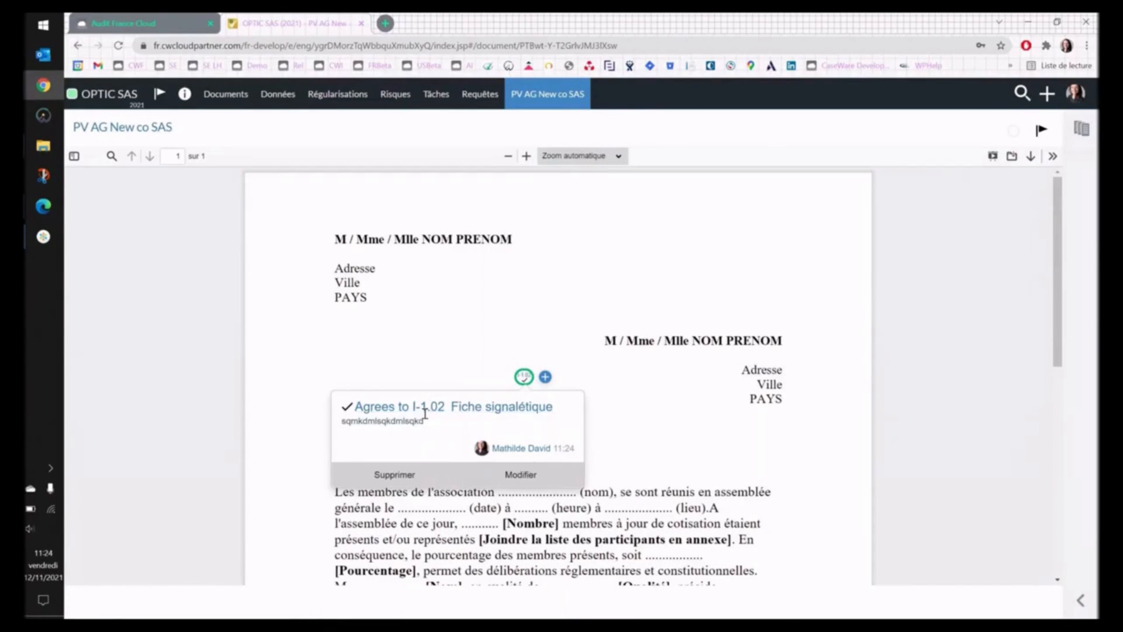
{"action": "left_click", "coordinate": [722, 361]}
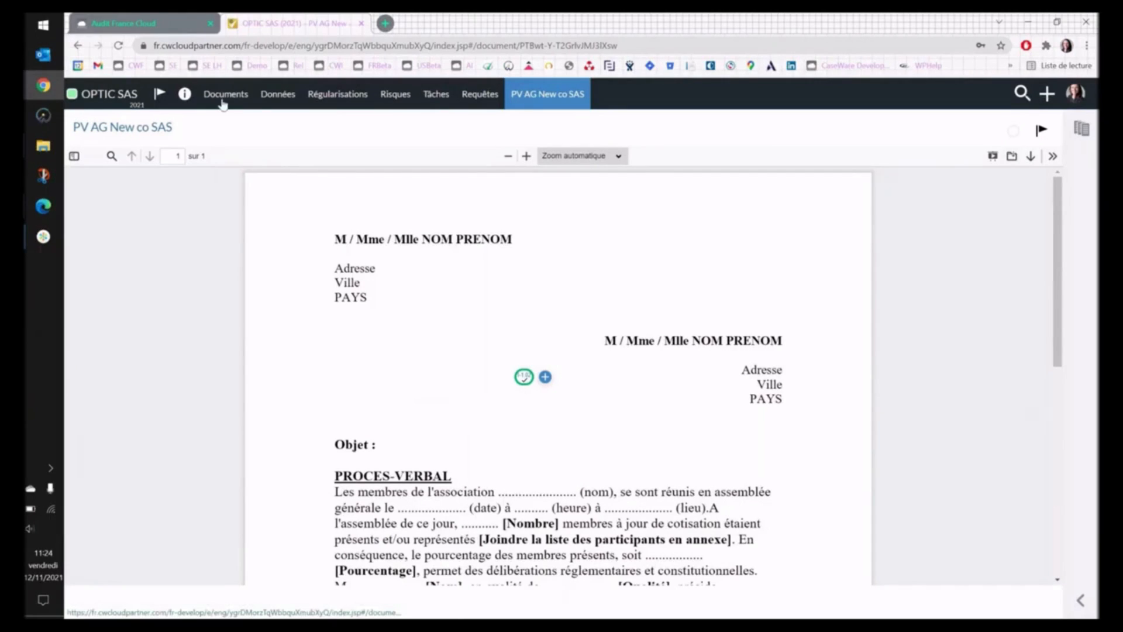
Return to the mission documents and approve C15. Synthèse délibération - PV AG 2017 in DOSSIER PERMANENT as "Préparé par"
{"action": "left_click", "coordinate": [77, 46]}
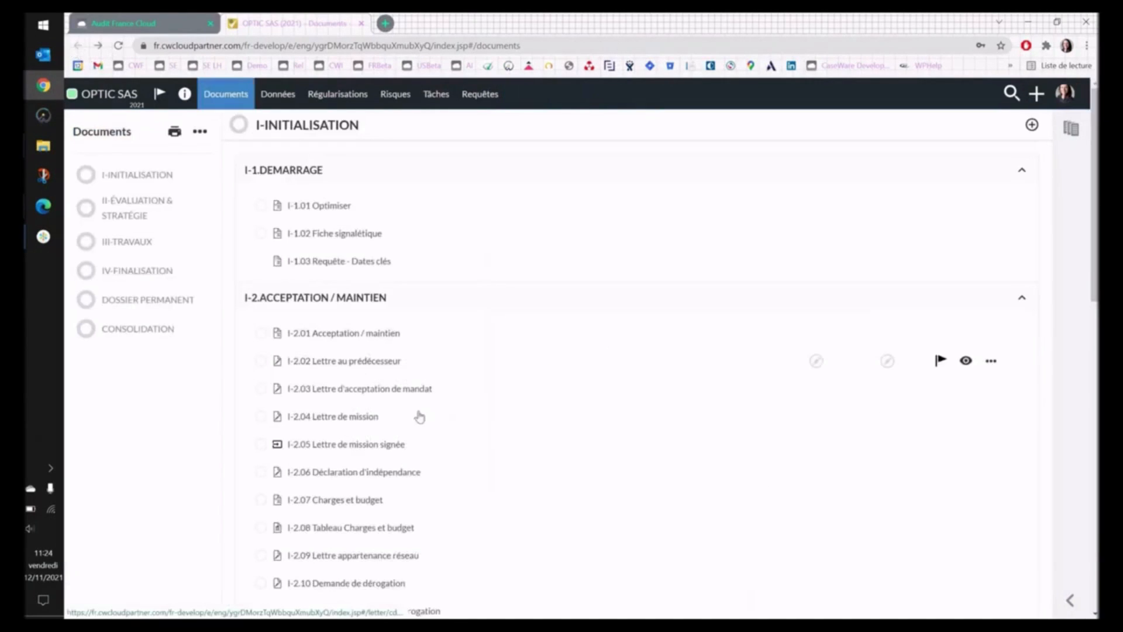
{"action": "left_click", "coordinate": [162, 305]}
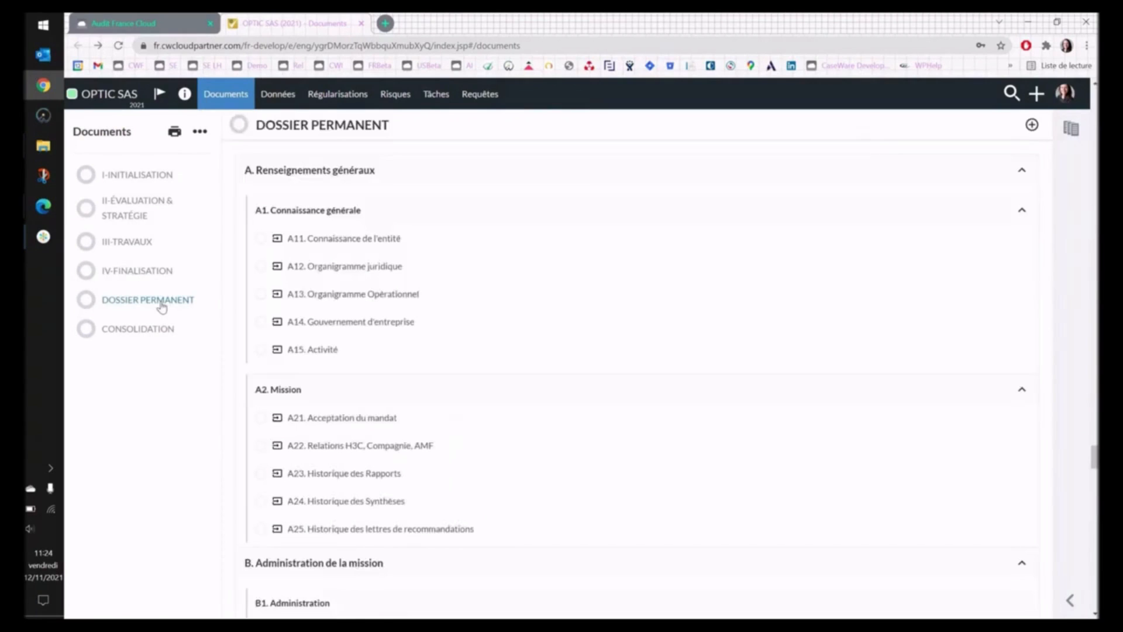
{"action": "scroll", "coordinate": [403, 448], "scroll_direction": "down", "scroll_amount": 4}
{"action": "scroll", "coordinate": [403, 448], "scroll_direction": "down", "scroll_amount": 5}
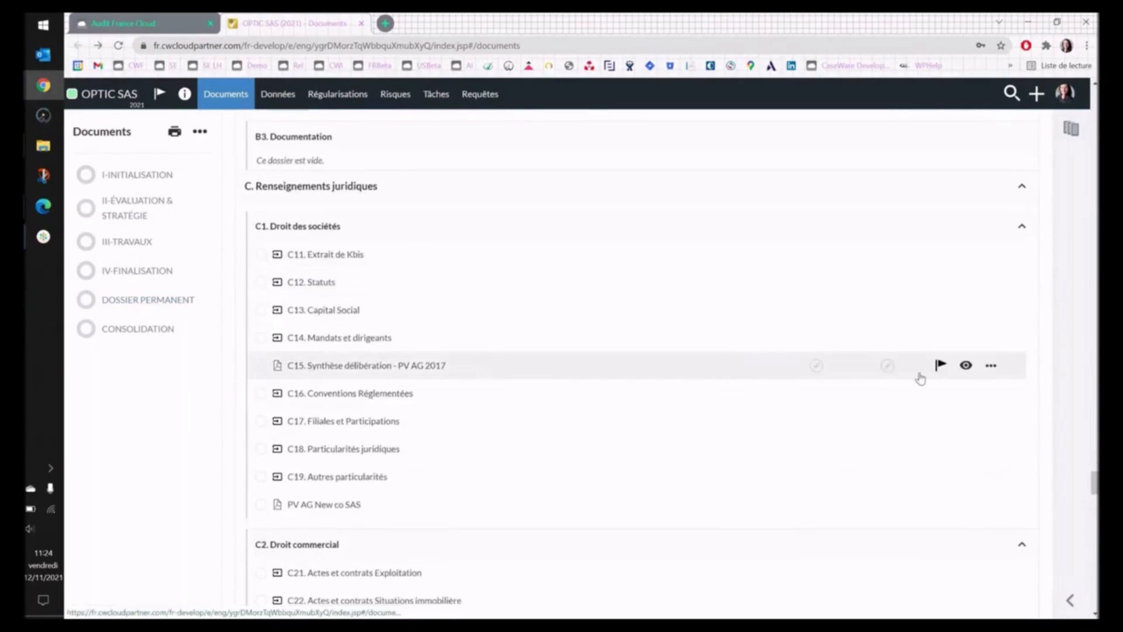
{"action": "mouse_move", "coordinate": [817, 372]}
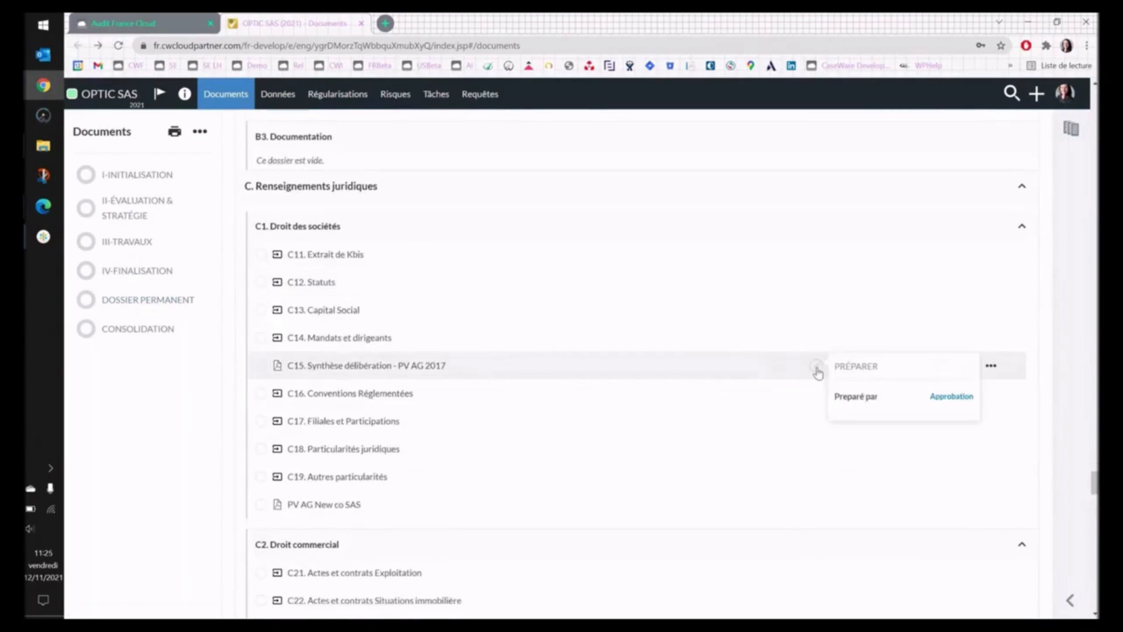
{"action": "left_click", "coordinate": [951, 398]}
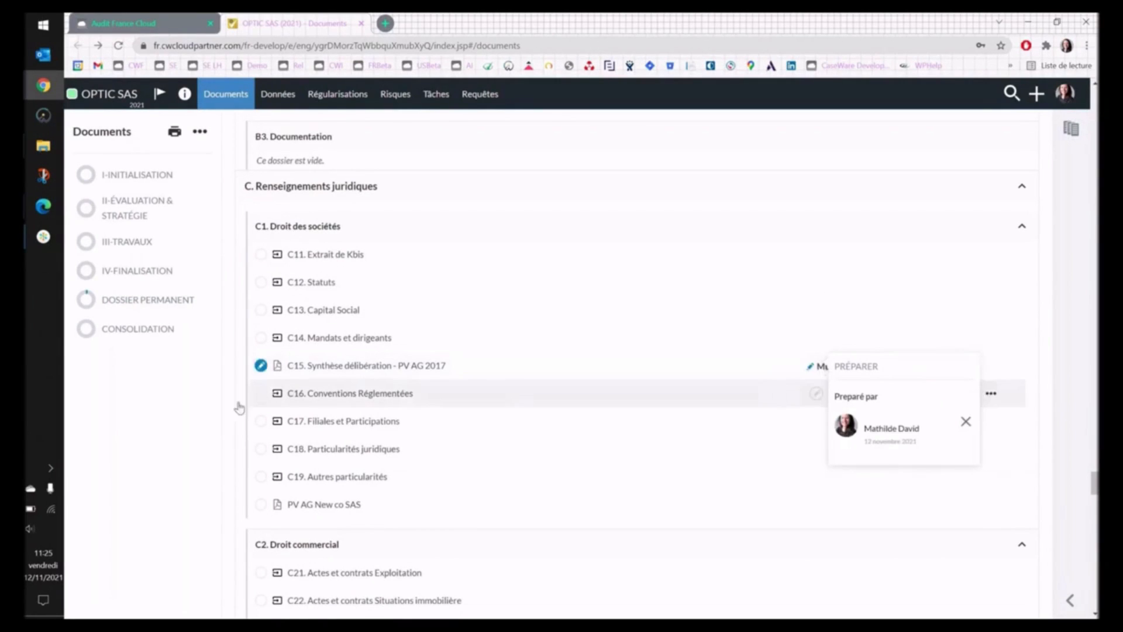
{"action": "left_click", "coordinate": [204, 410]}
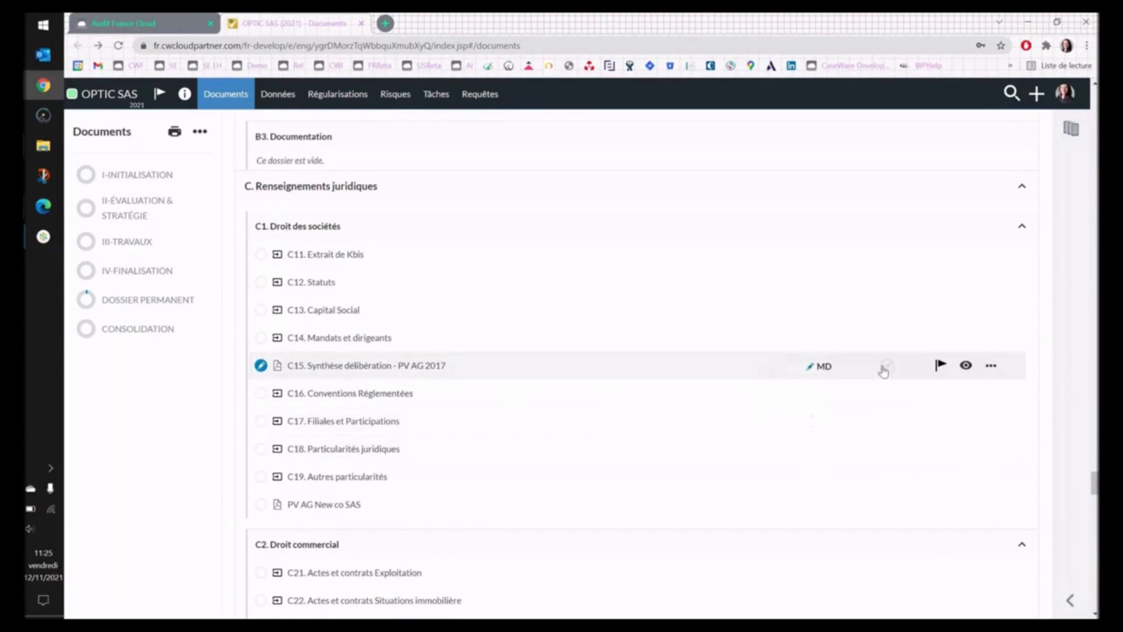
Check the preparer sign-off on C15. Synthèse délibération and approve the document at both review levels, "Revu par" and "Associé"
{"action": "mouse_move", "coordinate": [819, 372]}
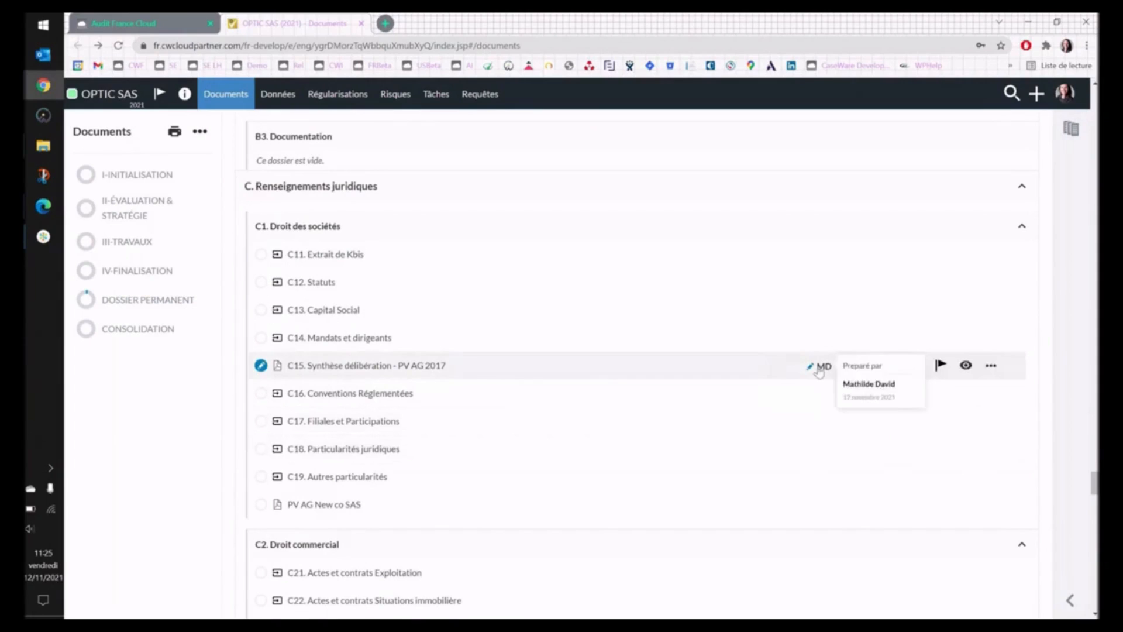
{"action": "mouse_move", "coordinate": [885, 372]}
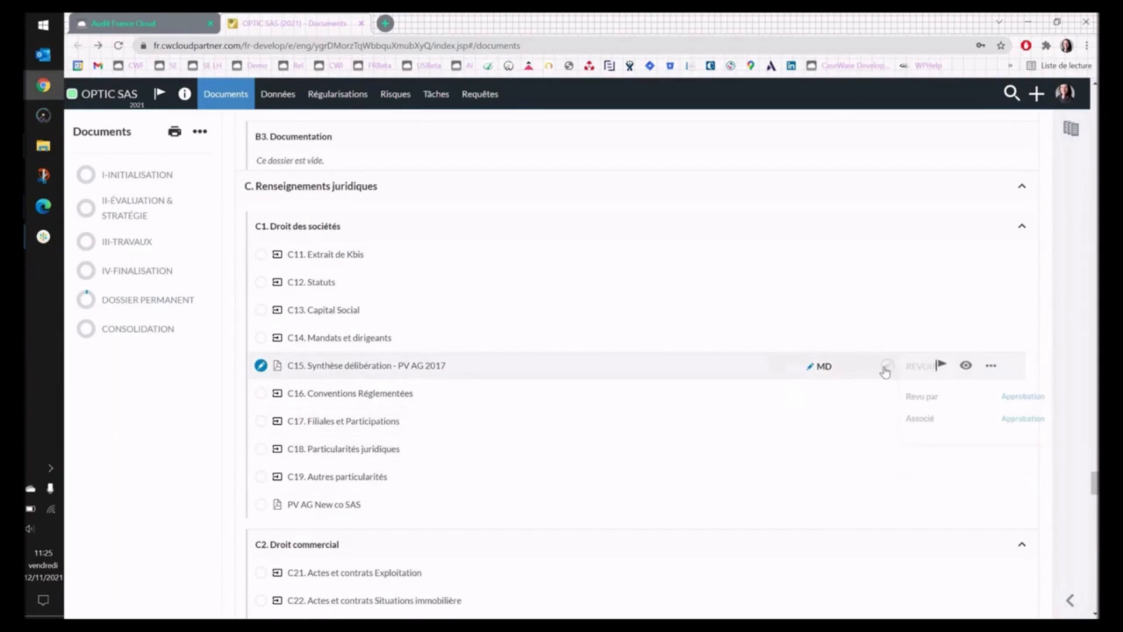
{"action": "left_click", "coordinate": [1019, 402]}
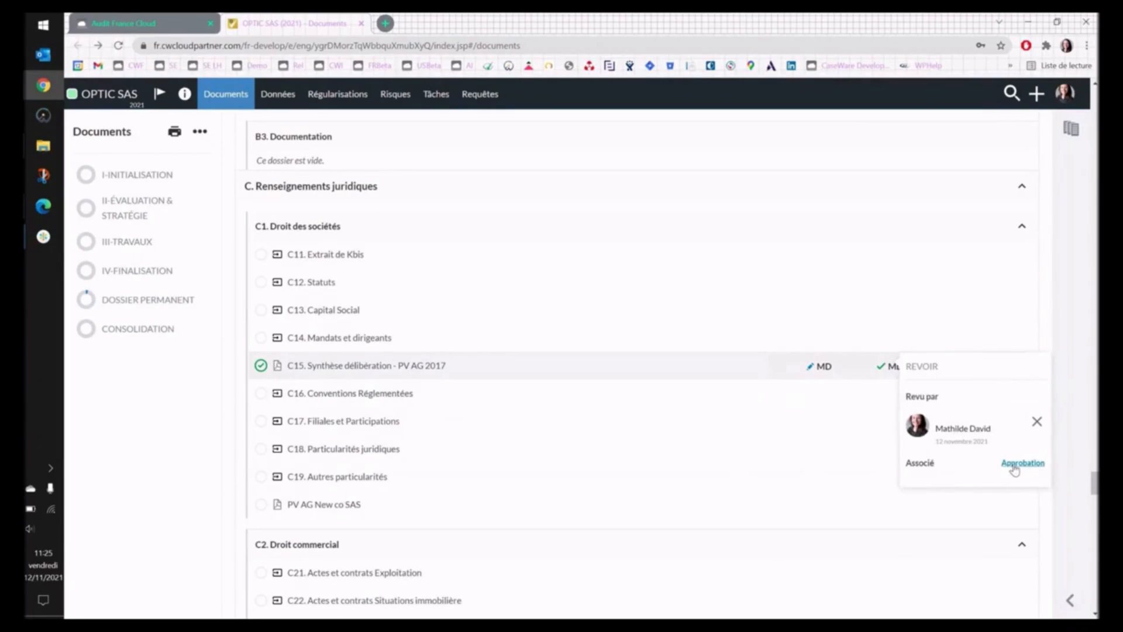
{"action": "left_click", "coordinate": [1017, 463]}
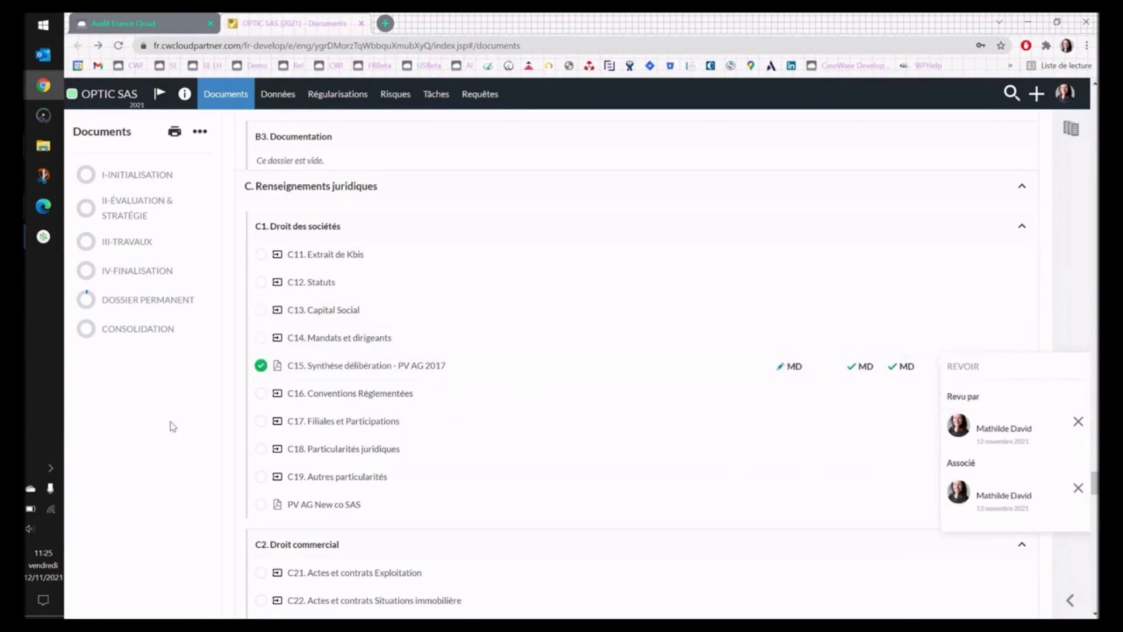
Look over I-INITIALISATION, then examine the mission's Données, Régularisations, Risques, Tâches and Requêtes pages
{"action": "scroll", "coordinate": [443, 335], "scroll_direction": "up", "scroll_amount": 10}
{"action": "scroll", "coordinate": [442, 337], "scroll_direction": "up", "scroll_amount": 15}
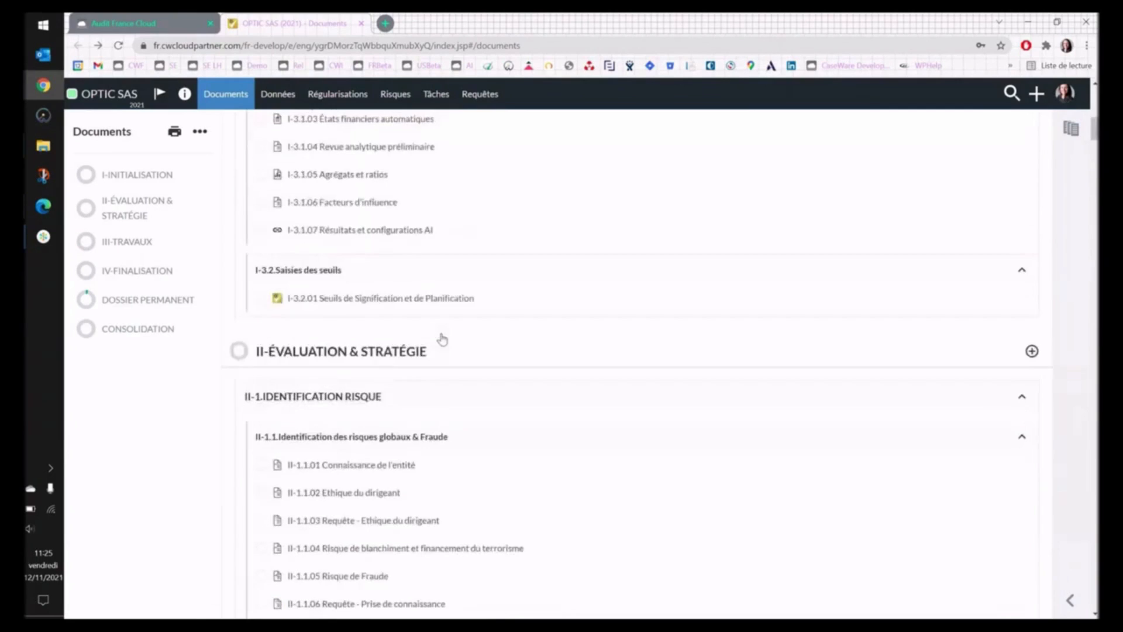
{"action": "scroll", "coordinate": [442, 338], "scroll_direction": "up", "scroll_amount": 8}
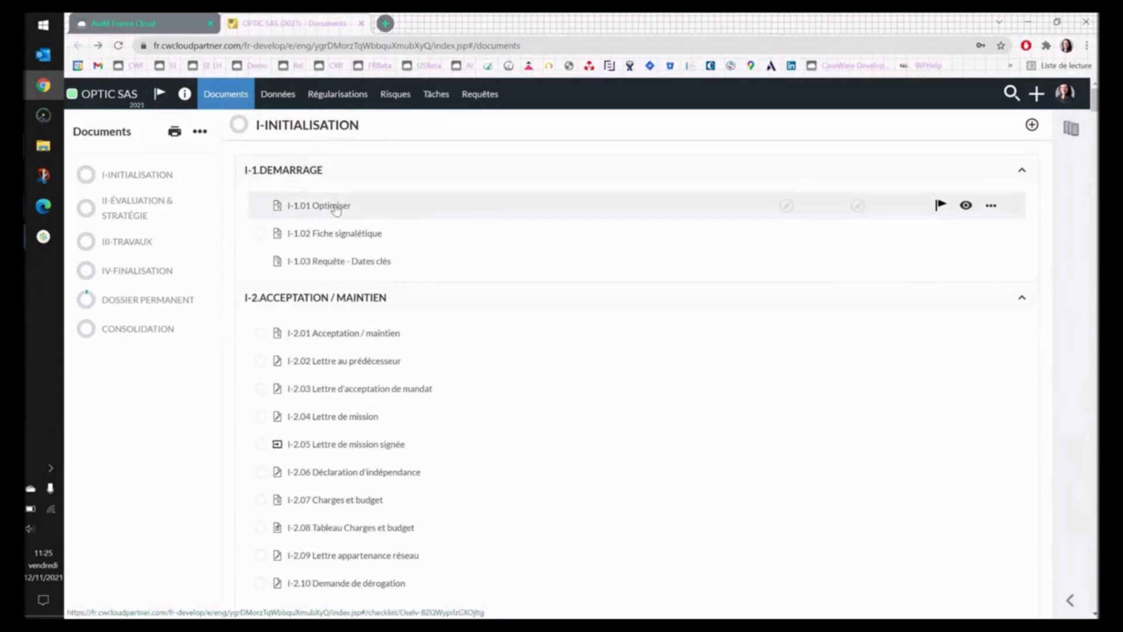
{"action": "left_click", "coordinate": [283, 100]}
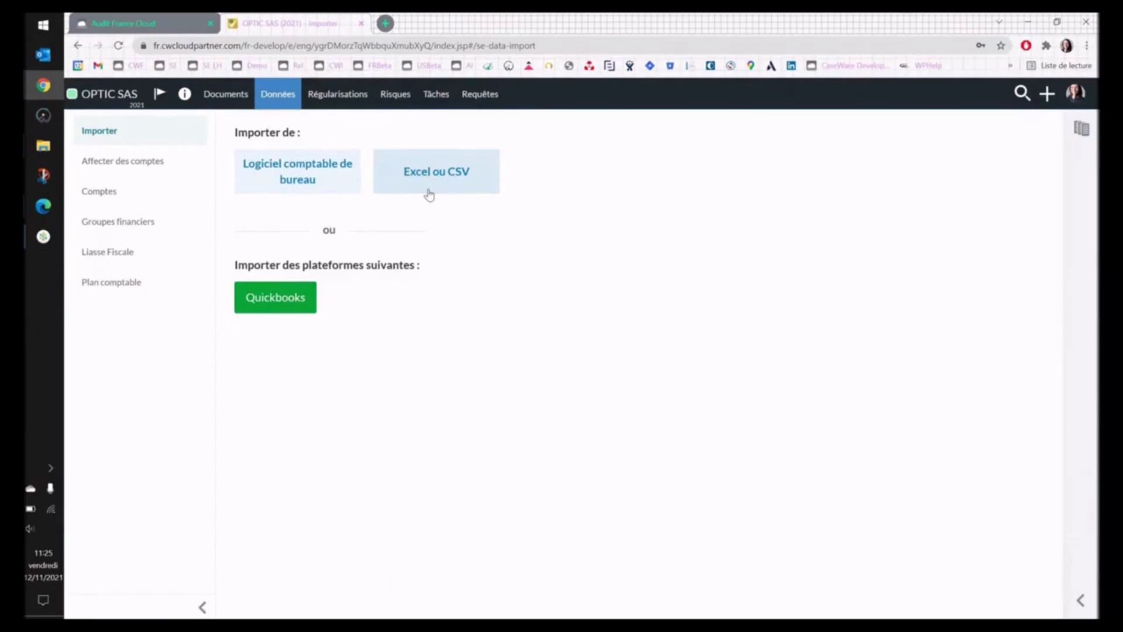
{"action": "left_click", "coordinate": [342, 95]}
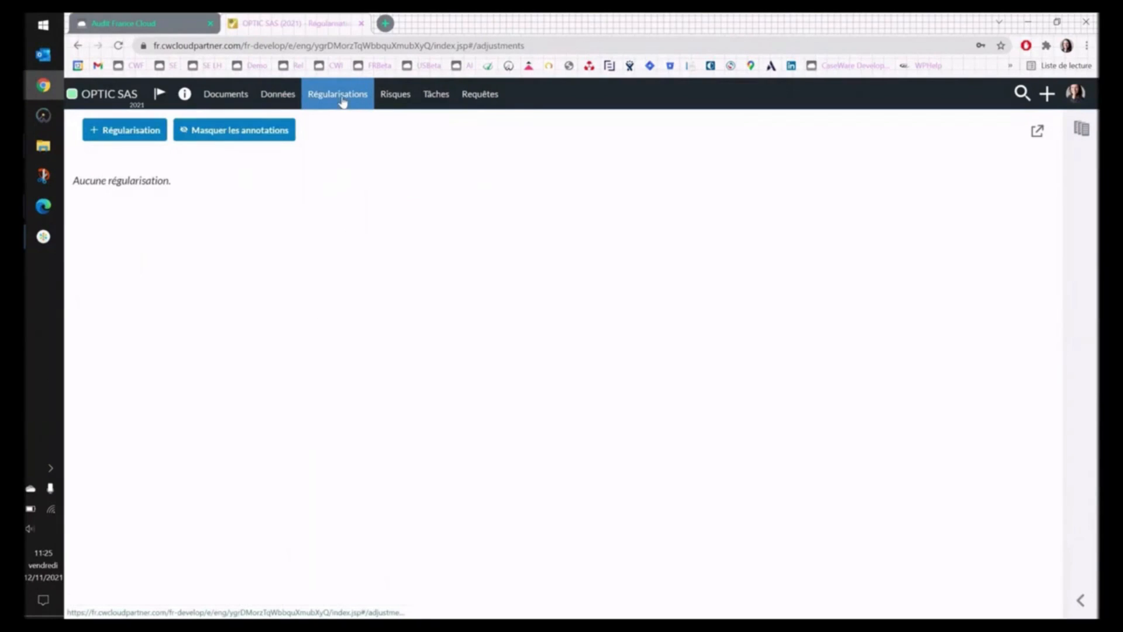
{"action": "left_click", "coordinate": [406, 102]}
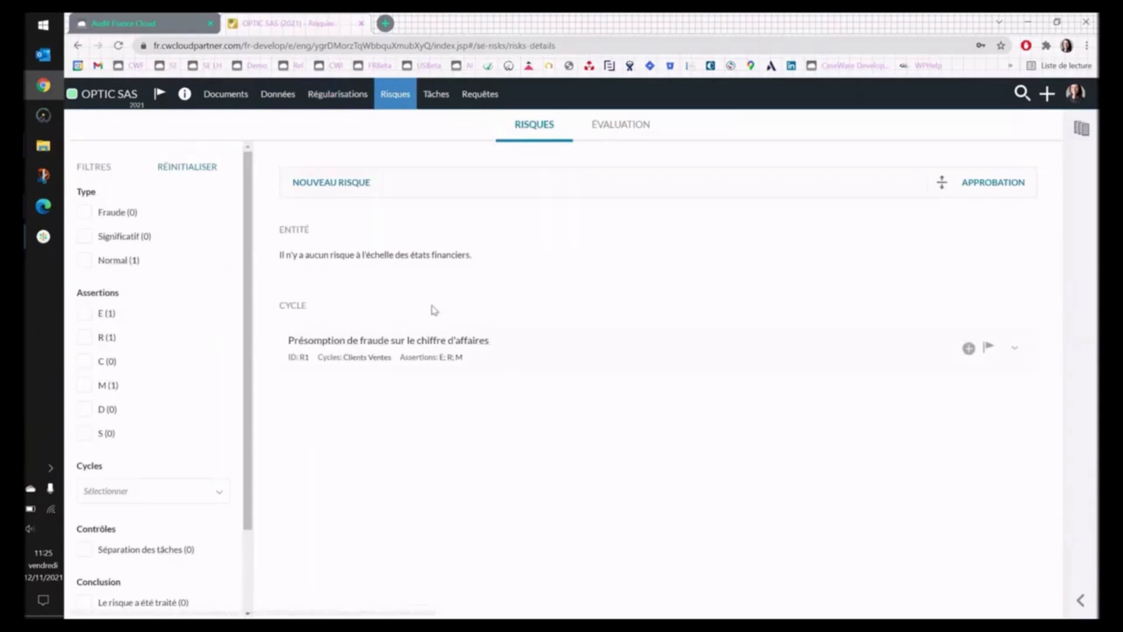
{"action": "left_click", "coordinate": [442, 103]}
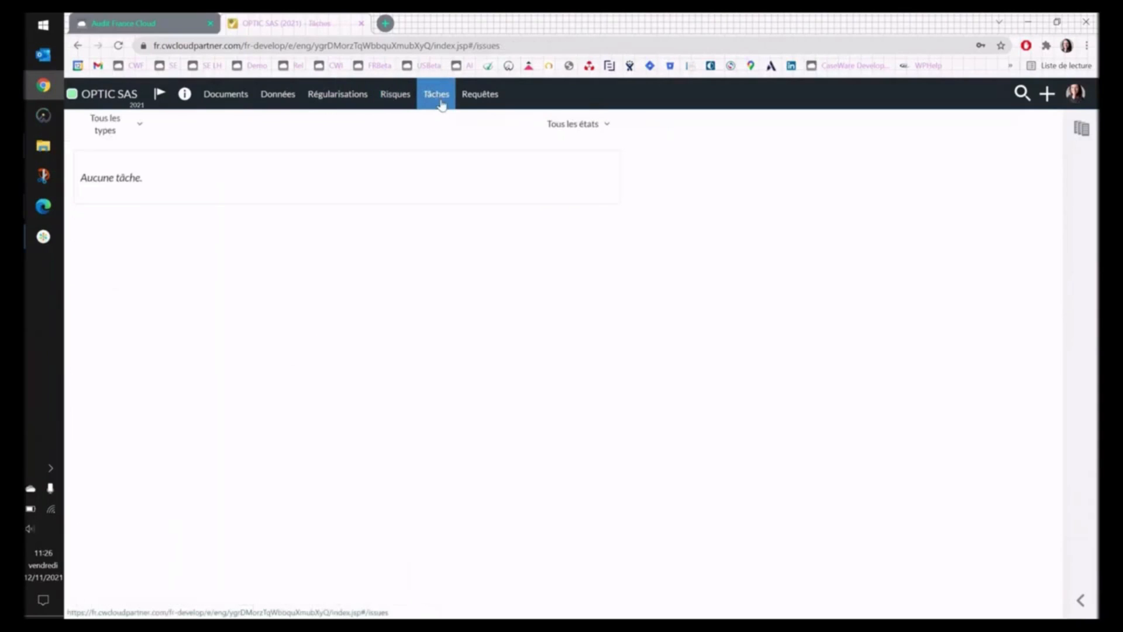
{"action": "left_click", "coordinate": [481, 104]}
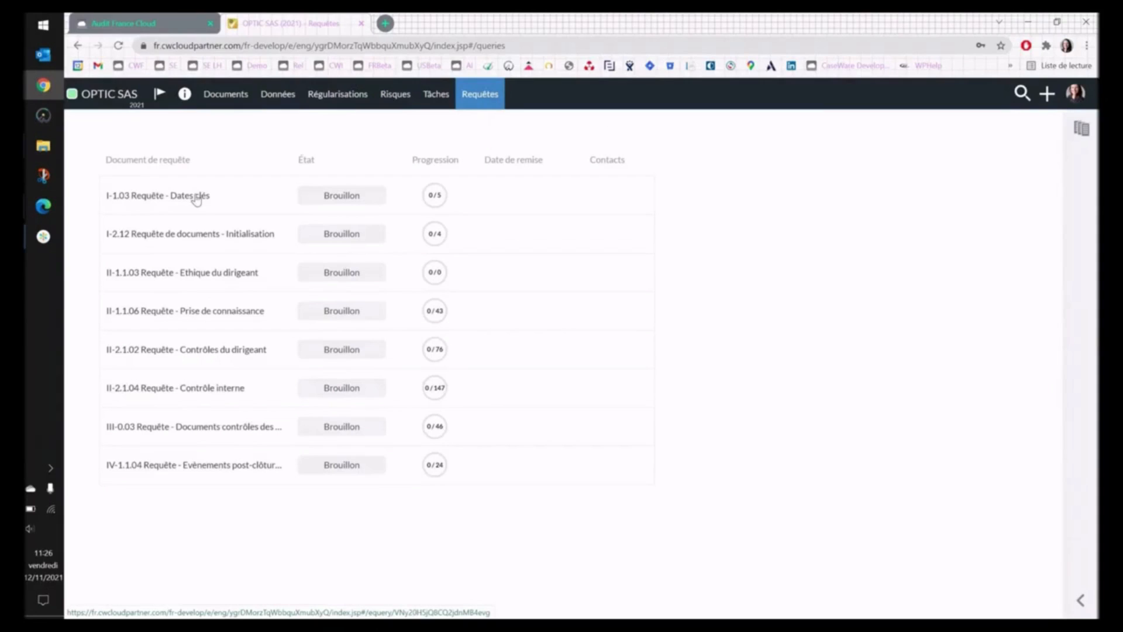
Open the I-1.01 Optimiser checklist from the mission documents and look through its procedures
{"action": "left_click", "coordinate": [239, 103]}
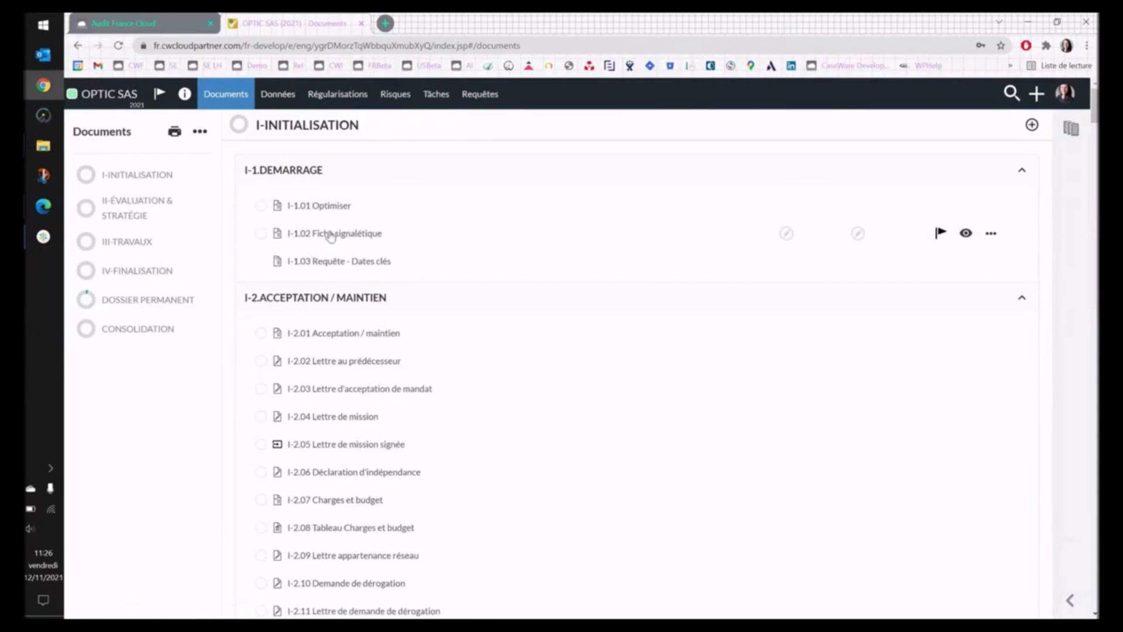
{"action": "left_click", "coordinate": [323, 206]}
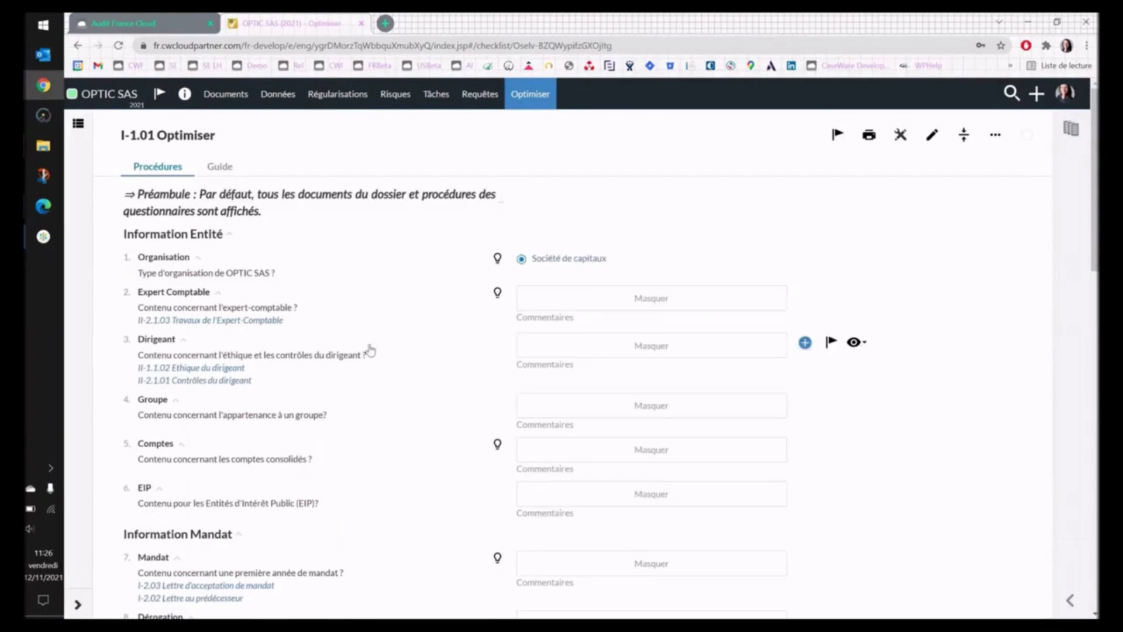
{"action": "scroll", "coordinate": [371, 351], "scroll_direction": "down", "scroll_amount": 4}
{"action": "scroll", "coordinate": [371, 351], "scroll_direction": "down", "scroll_amount": 5}
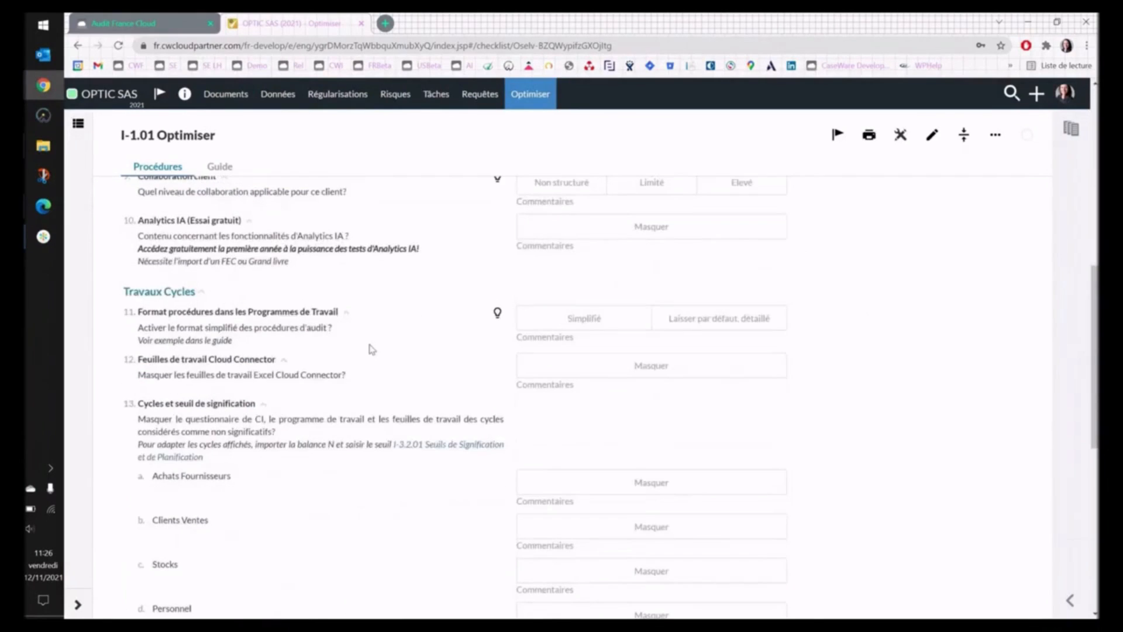
{"action": "scroll", "coordinate": [370, 350], "scroll_direction": "up", "scroll_amount": 9}
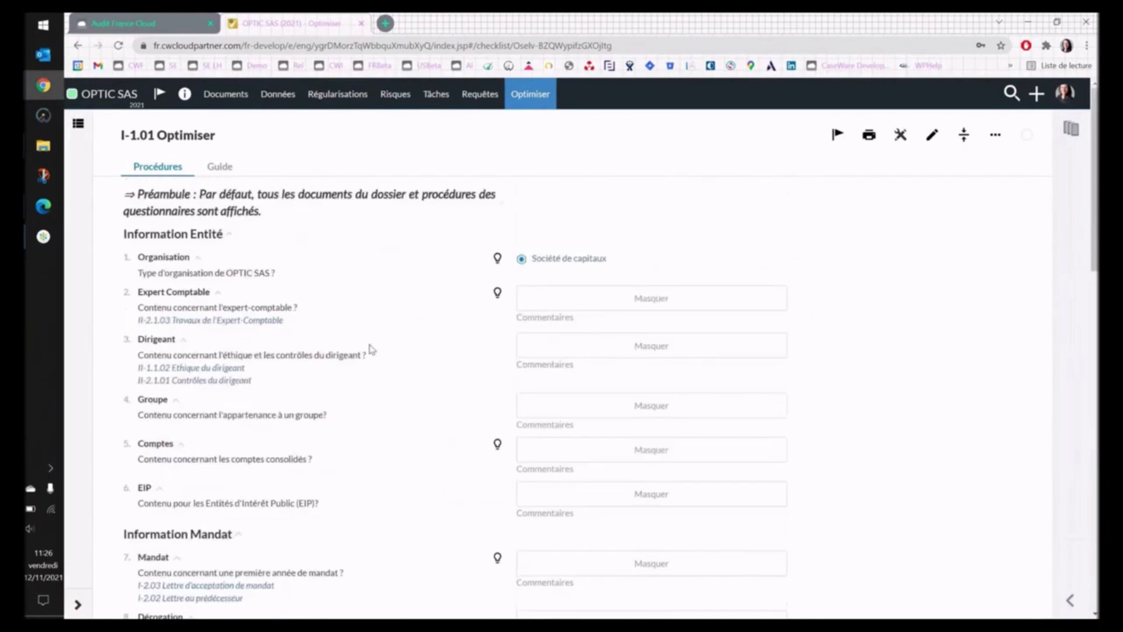
Try the "Masquer" answer on procedure 2, Expert Comptable, clear it, and look over the neighbouring entity and mandate questions
{"action": "left_click", "coordinate": [642, 301]}
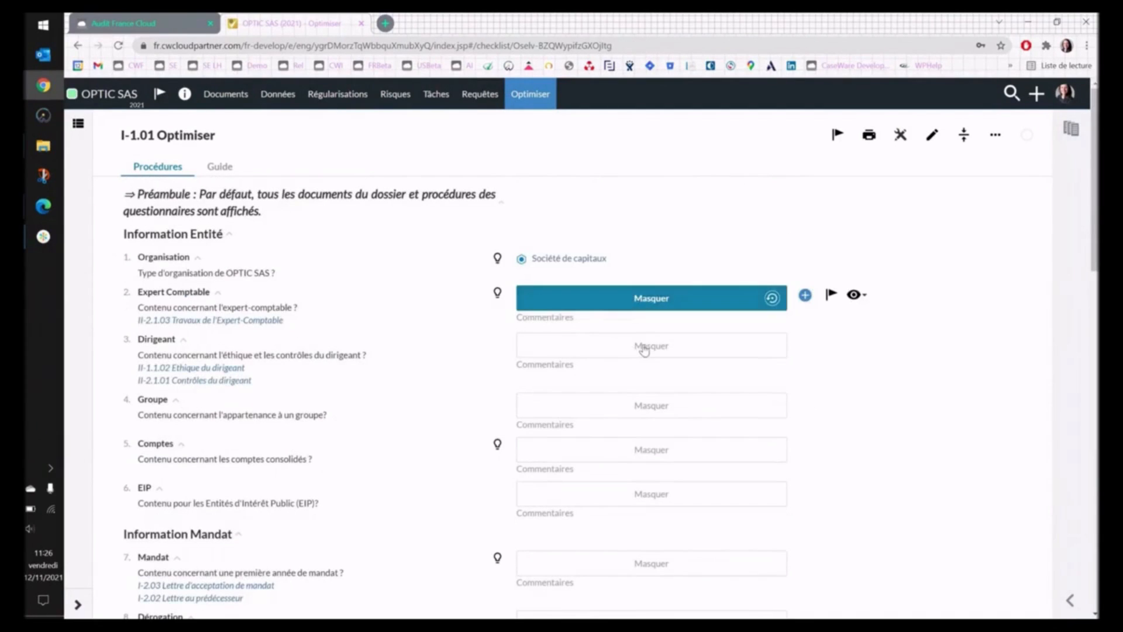
{"action": "left_click", "coordinate": [643, 299]}
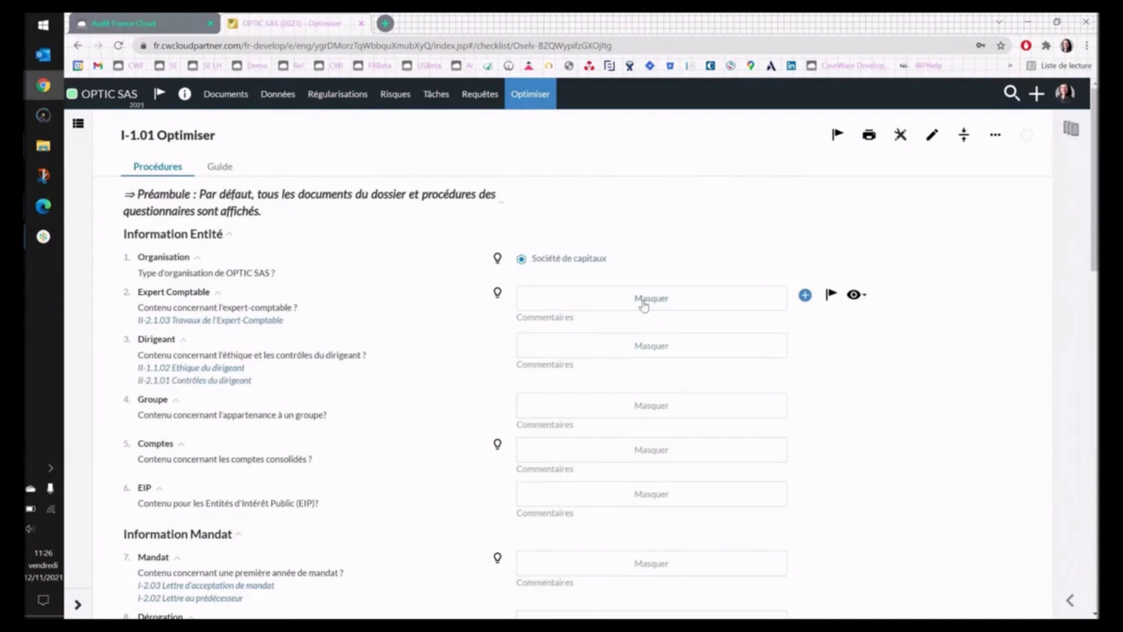
{"action": "scroll", "coordinate": [633, 357], "scroll_direction": "down", "scroll_amount": 15}
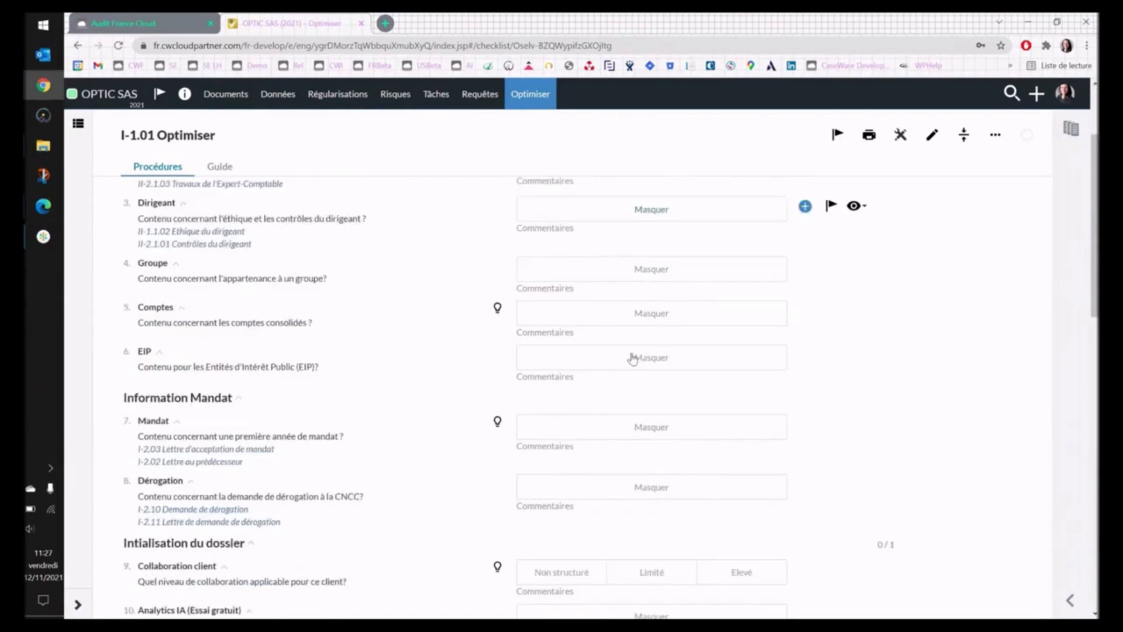
{"action": "scroll", "coordinate": [633, 358], "scroll_direction": "up", "scroll_amount": 15}
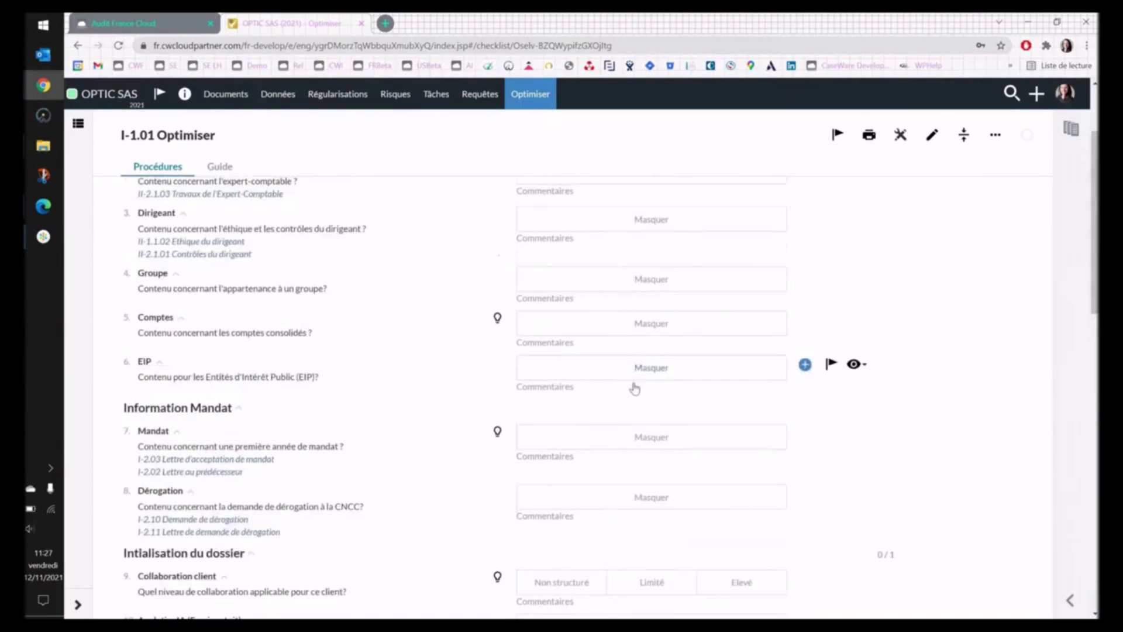
{"action": "scroll", "coordinate": [639, 287], "scroll_direction": "up", "scroll_amount": 1}
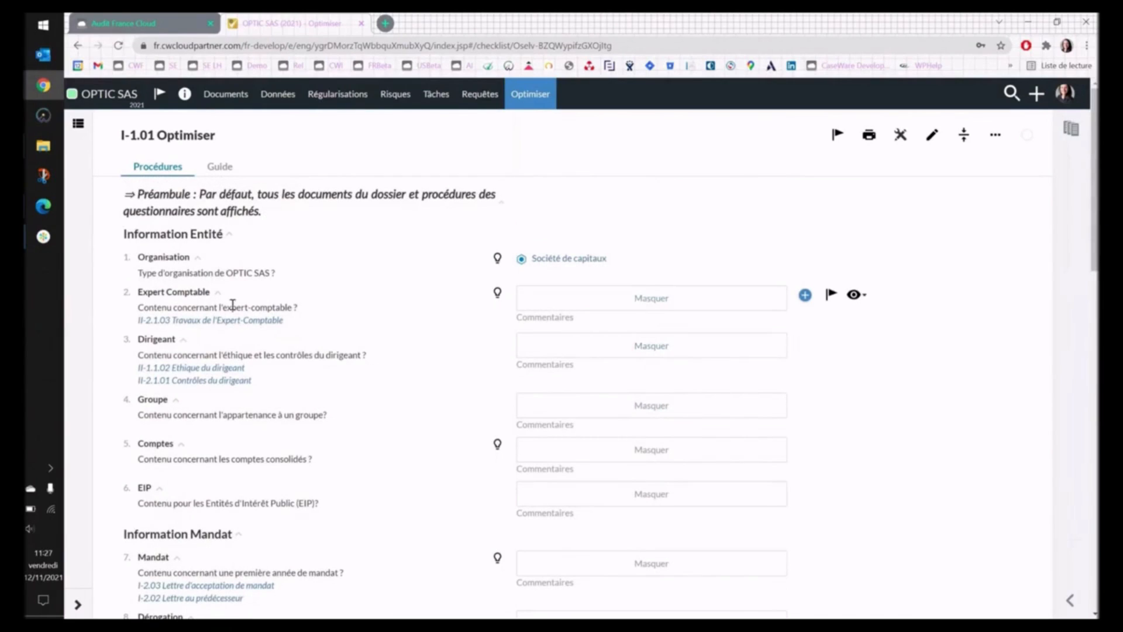
Answer "Masquer" for the Expert Comptable procedure and check the checklist's "Éléments masqués" display option
{"action": "left_click", "coordinate": [607, 309]}
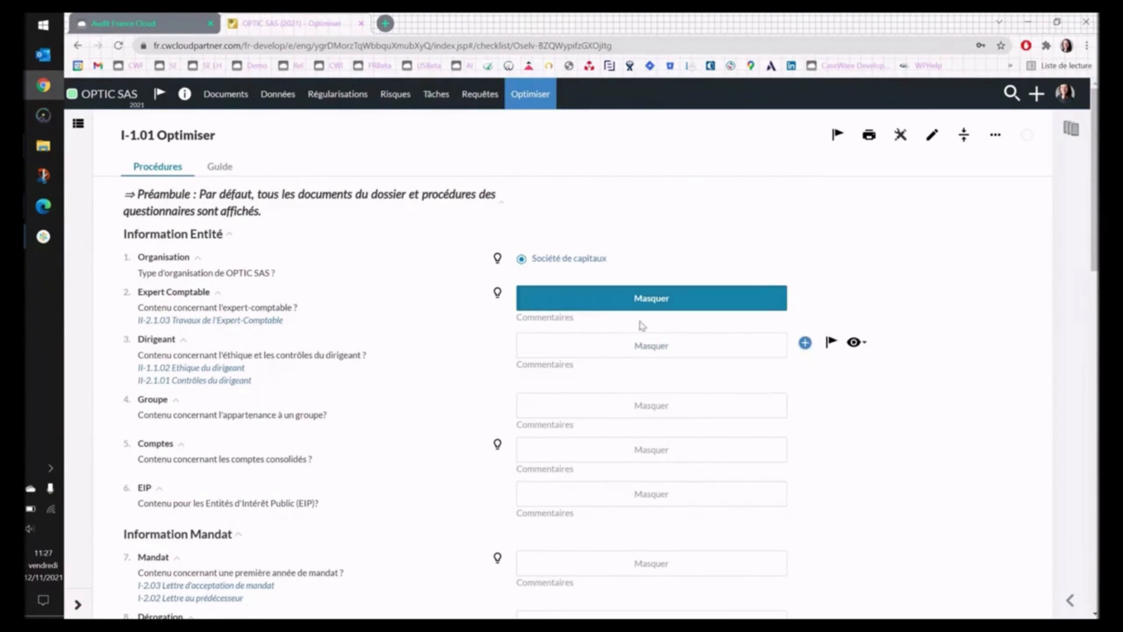
{"action": "left_click", "coordinate": [771, 297]}
{"action": "left_click", "coordinate": [650, 300]}
{"action": "left_click", "coordinate": [993, 142]}
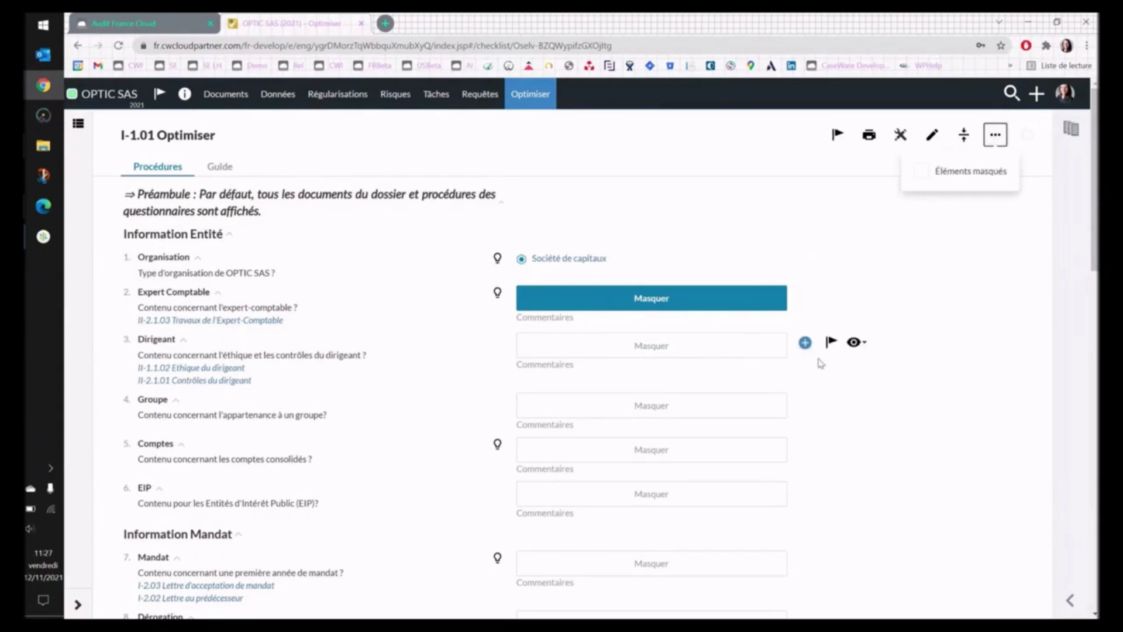
{"action": "scroll", "coordinate": [821, 363], "scroll_direction": "down", "scroll_amount": 1}
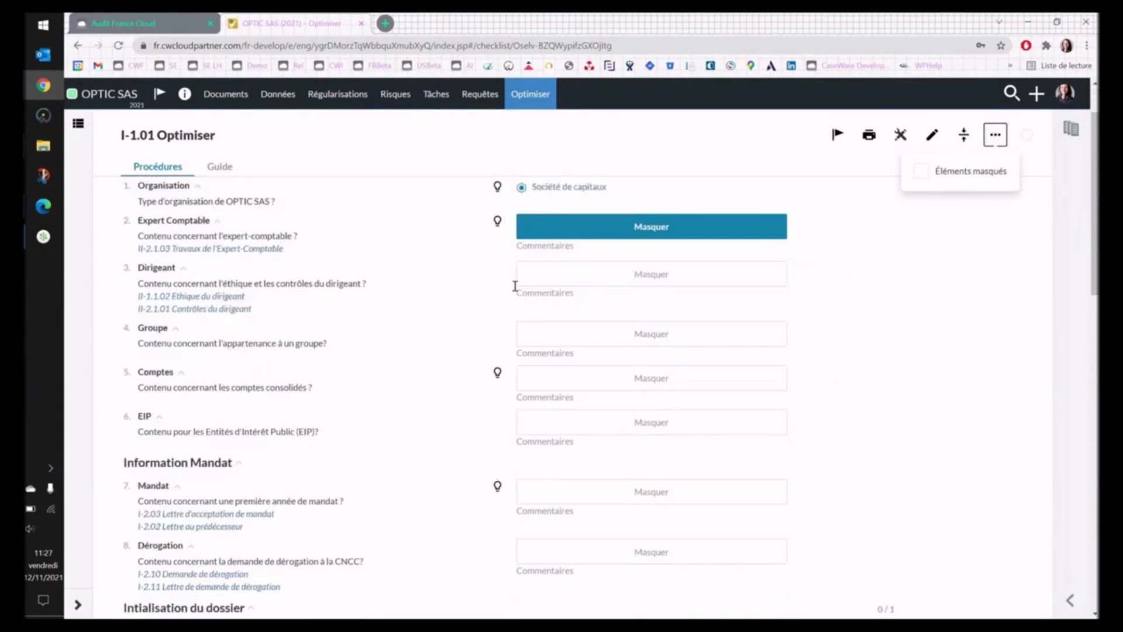
Read the guidance for the Expert Comptable procedure, close the guidance pane, and look through the other Optimiser procedures
{"action": "left_click", "coordinate": [497, 225]}
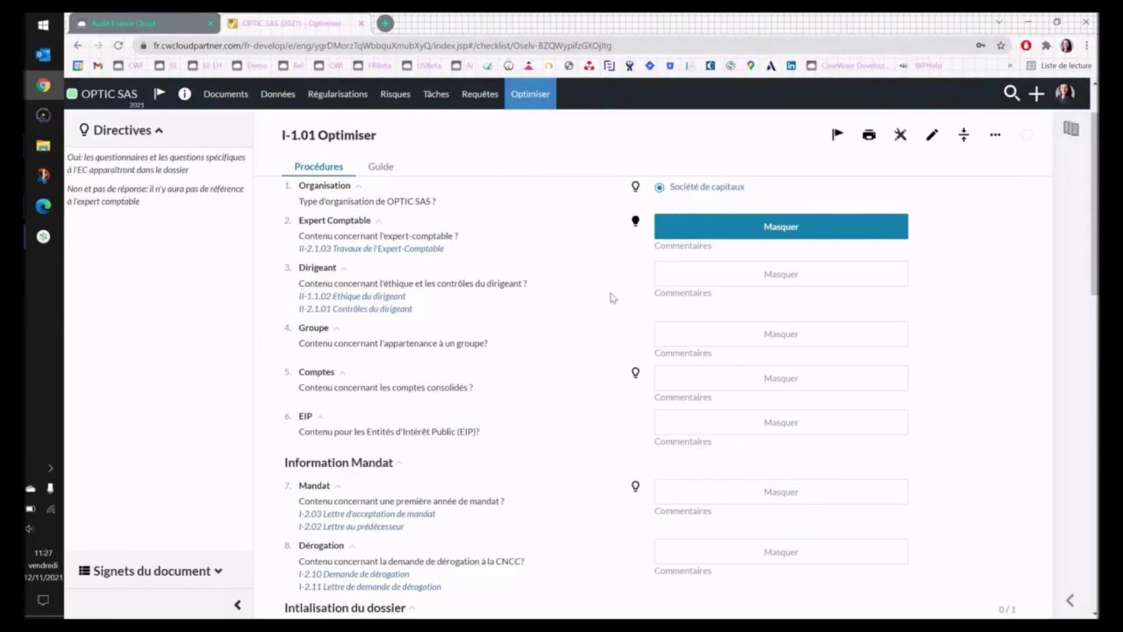
{"action": "left_click", "coordinate": [635, 223]}
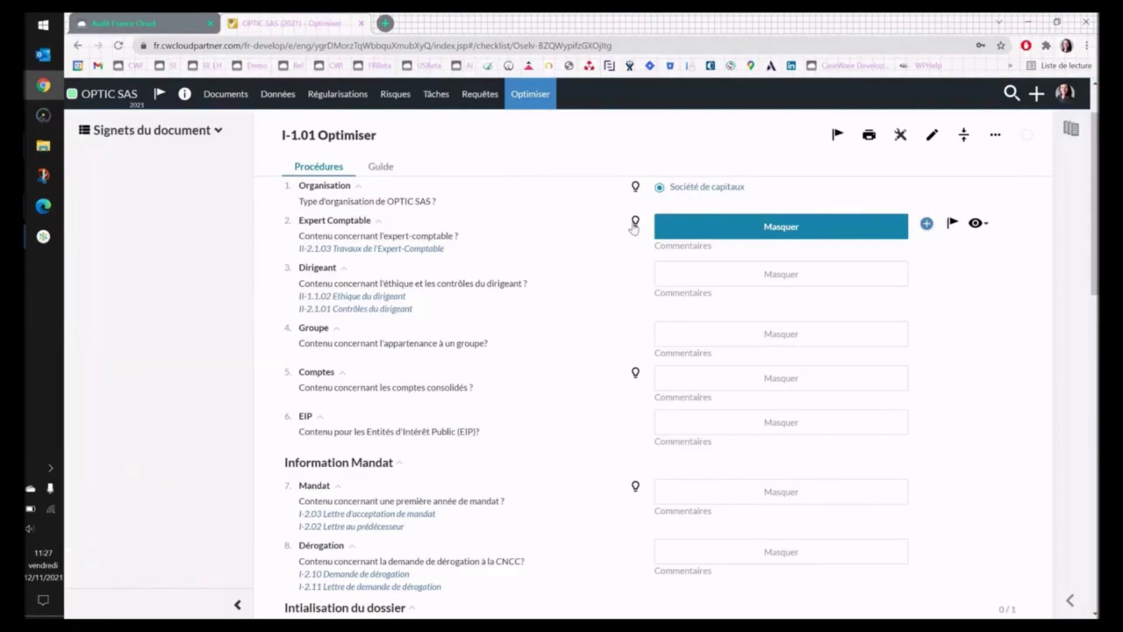
{"action": "left_click", "coordinate": [238, 607]}
{"action": "scroll", "coordinate": [446, 494], "scroll_direction": "down", "scroll_amount": 3}
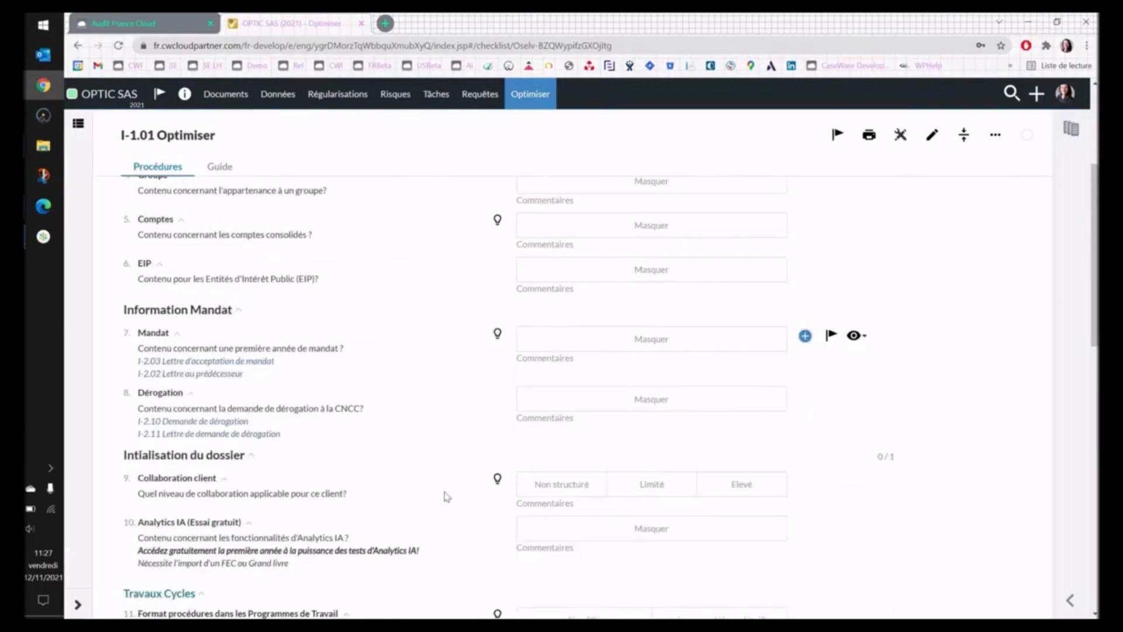
{"action": "scroll", "coordinate": [447, 496], "scroll_direction": "down", "scroll_amount": 1}
{"action": "scroll", "coordinate": [446, 496], "scroll_direction": "up", "scroll_amount": 2}
{"action": "scroll", "coordinate": [446, 496], "scroll_direction": "down", "scroll_amount": 7}
{"action": "scroll", "coordinate": [446, 496], "scroll_direction": "up", "scroll_amount": 10}
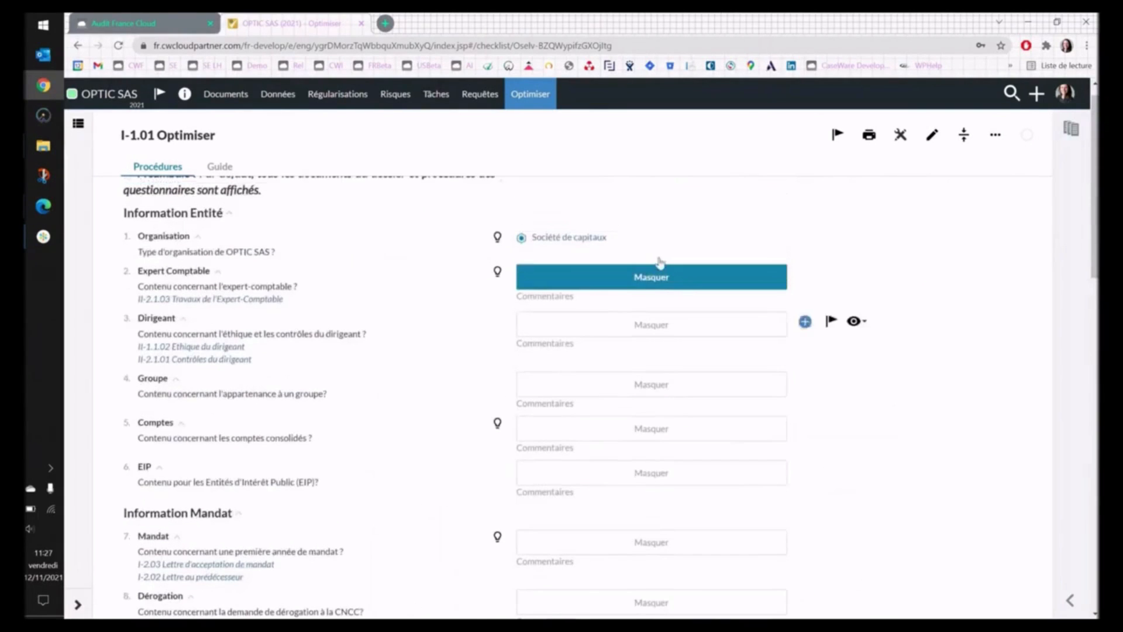
Clear the "Masquer" answer for Expert Comptable and look through the remaining procedures down to Travaux Cycles
{"action": "left_click", "coordinate": [662, 266]}
{"action": "scroll", "coordinate": [650, 353], "scroll_direction": "down", "scroll_amount": 2}
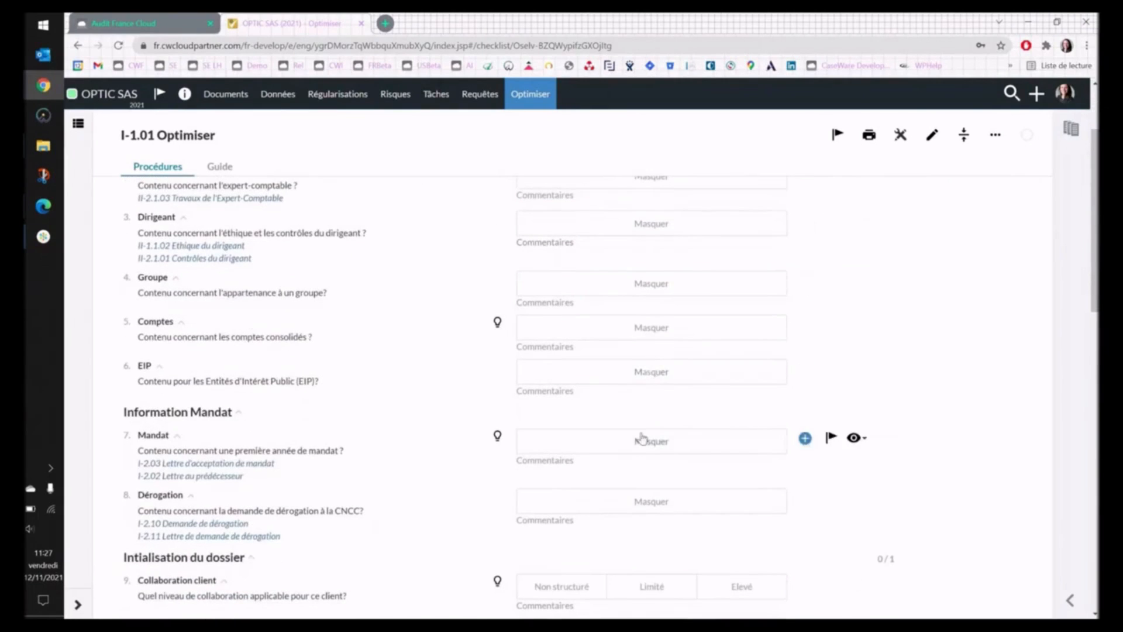
{"action": "scroll", "coordinate": [642, 438], "scroll_direction": "down", "scroll_amount": 5}
{"action": "scroll", "coordinate": [641, 438], "scroll_direction": "down", "scroll_amount": 3}
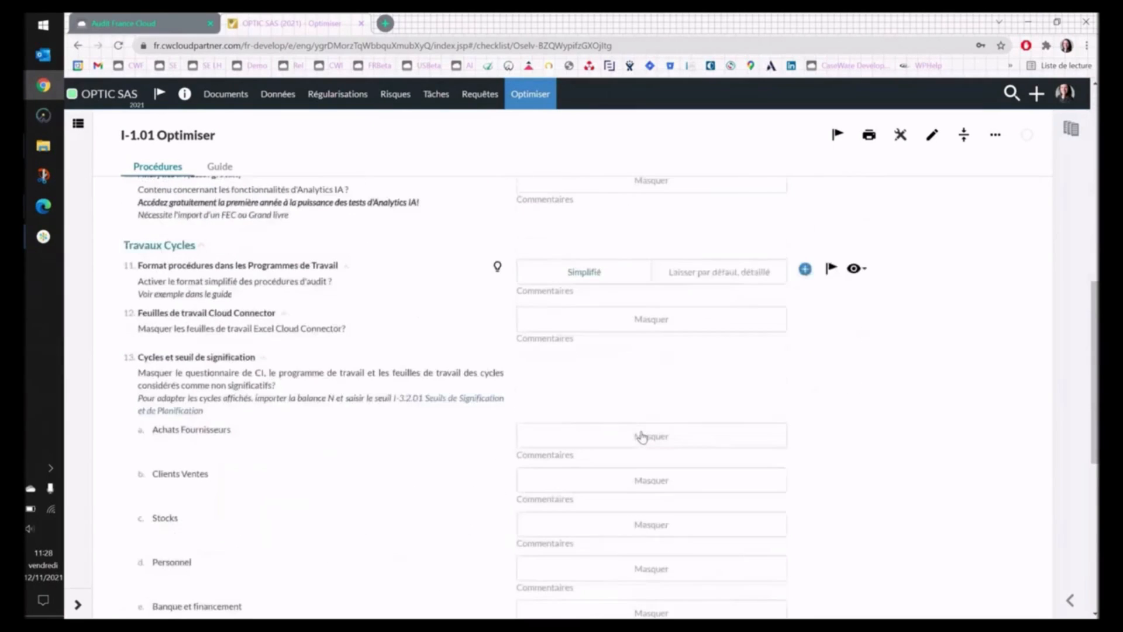
Open the I-1.02 Fiche signalétique checklist from the I-1.DEMARRAGE section of the mission's documents
{"action": "scroll", "coordinate": [642, 436], "scroll_direction": "down", "scroll_amount": 7}
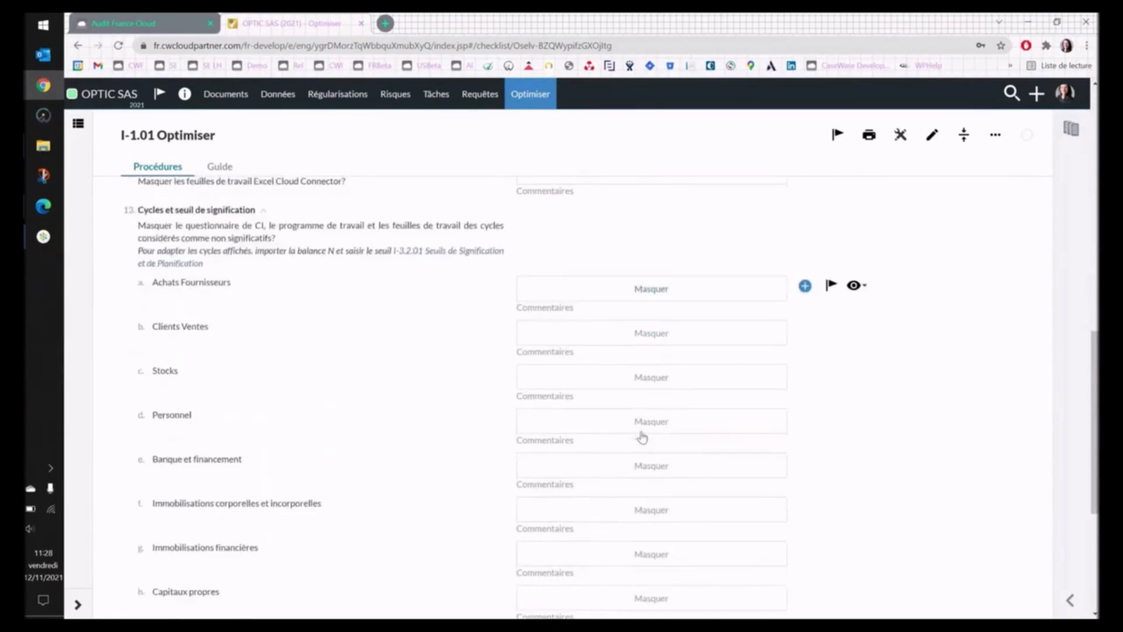
{"action": "scroll", "coordinate": [642, 436], "scroll_direction": "up", "scroll_amount": 8}
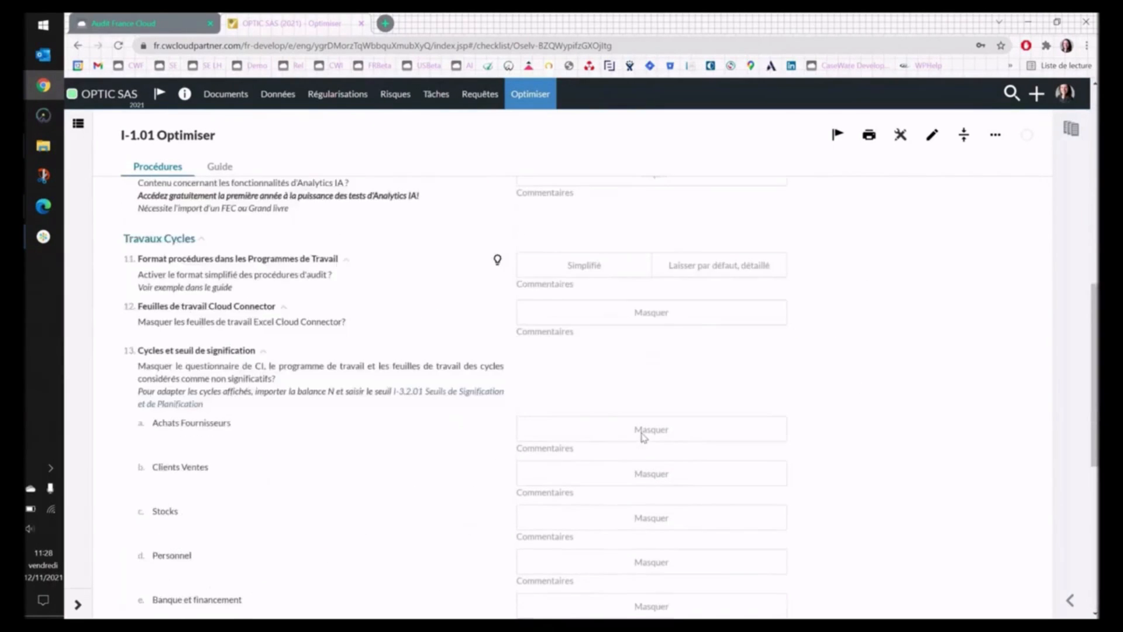
{"action": "scroll", "coordinate": [643, 438], "scroll_direction": "up", "scroll_amount": 5}
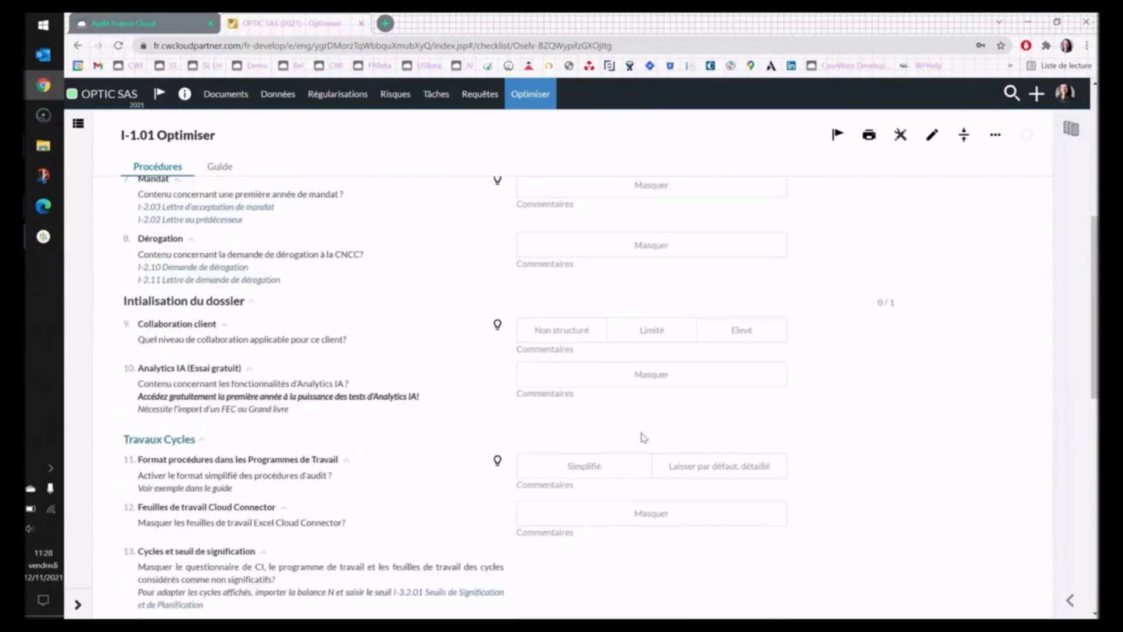
{"action": "scroll", "coordinate": [643, 438], "scroll_direction": "up", "scroll_amount": 4}
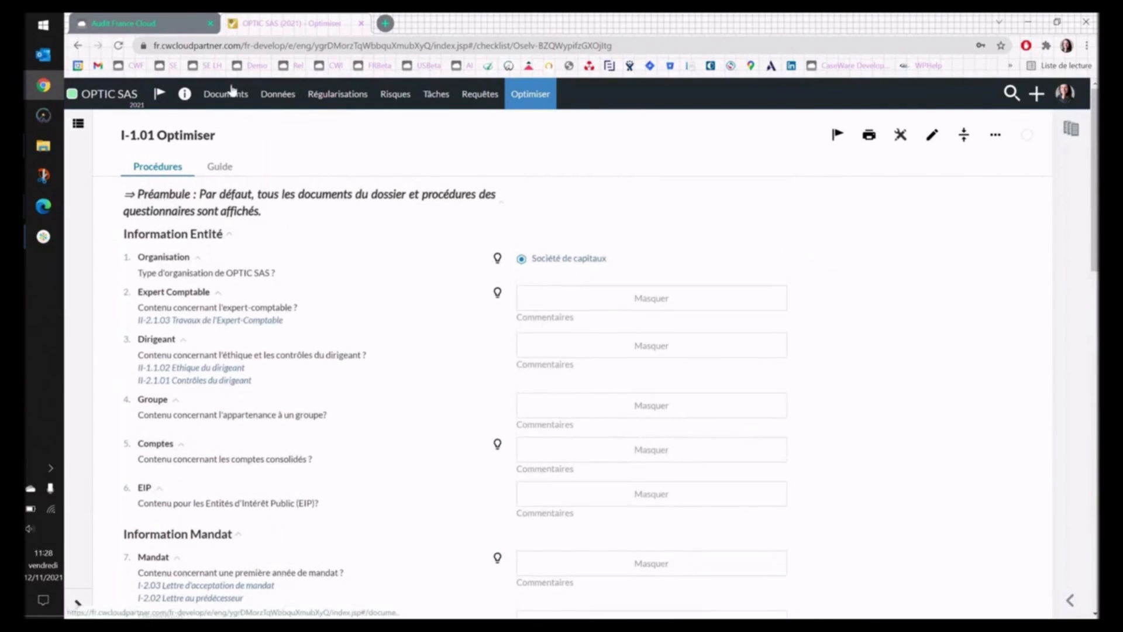
{"action": "left_click", "coordinate": [239, 104]}
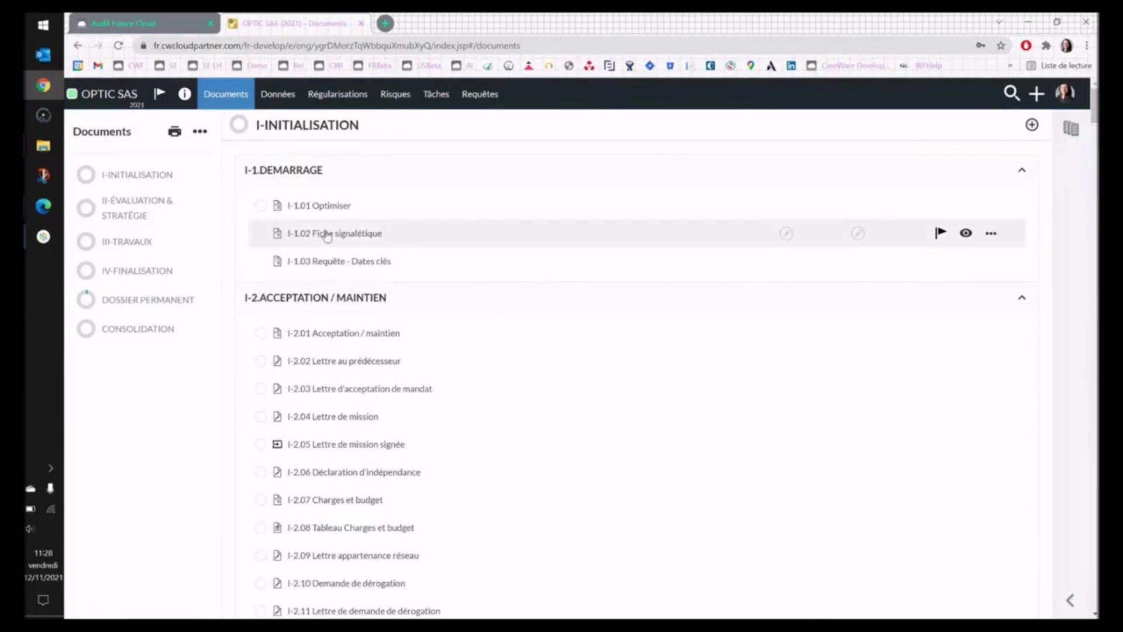
{"action": "left_click", "coordinate": [357, 237]}
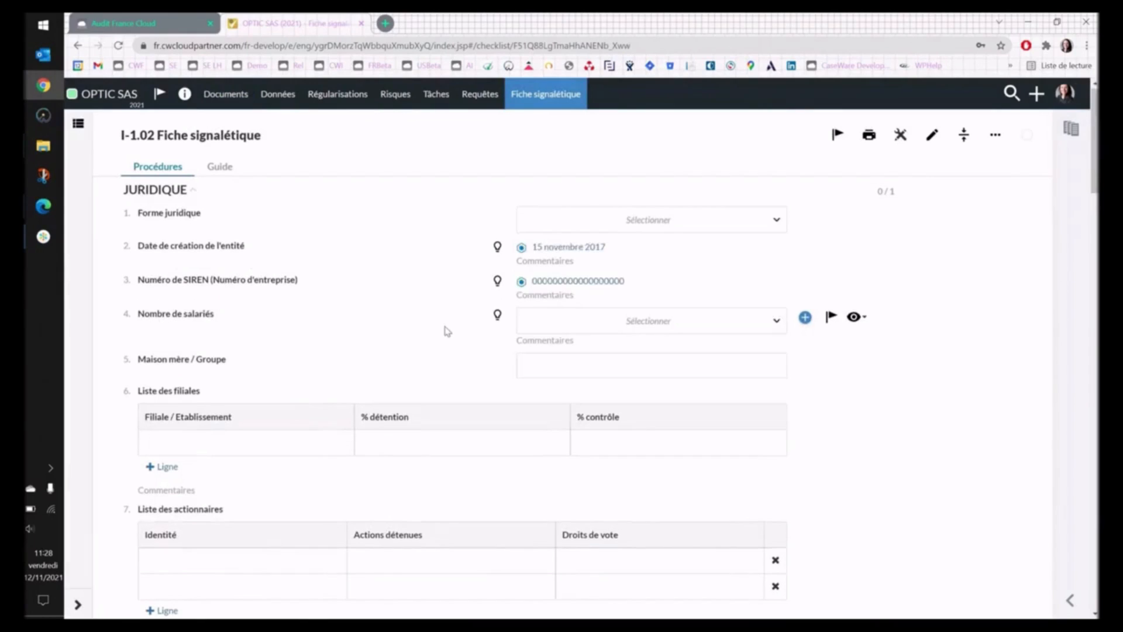
Check the available options for Forme juridique without choosing one, and look at the Date de création de l'entité question
{"action": "left_click", "coordinate": [663, 227]}
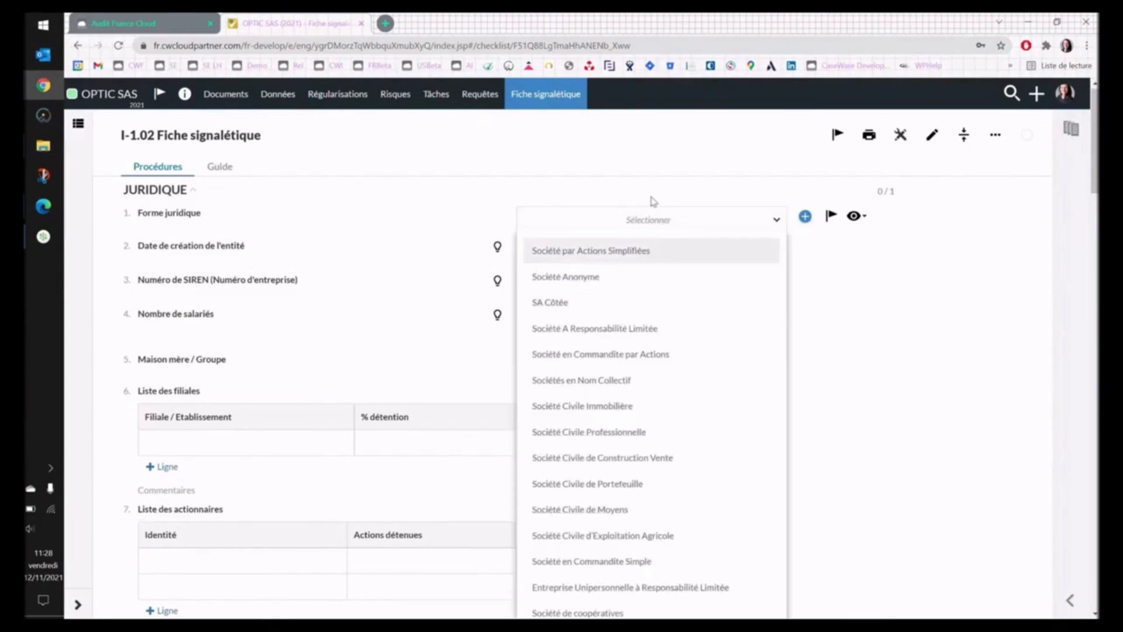
{"action": "left_click", "coordinate": [653, 222]}
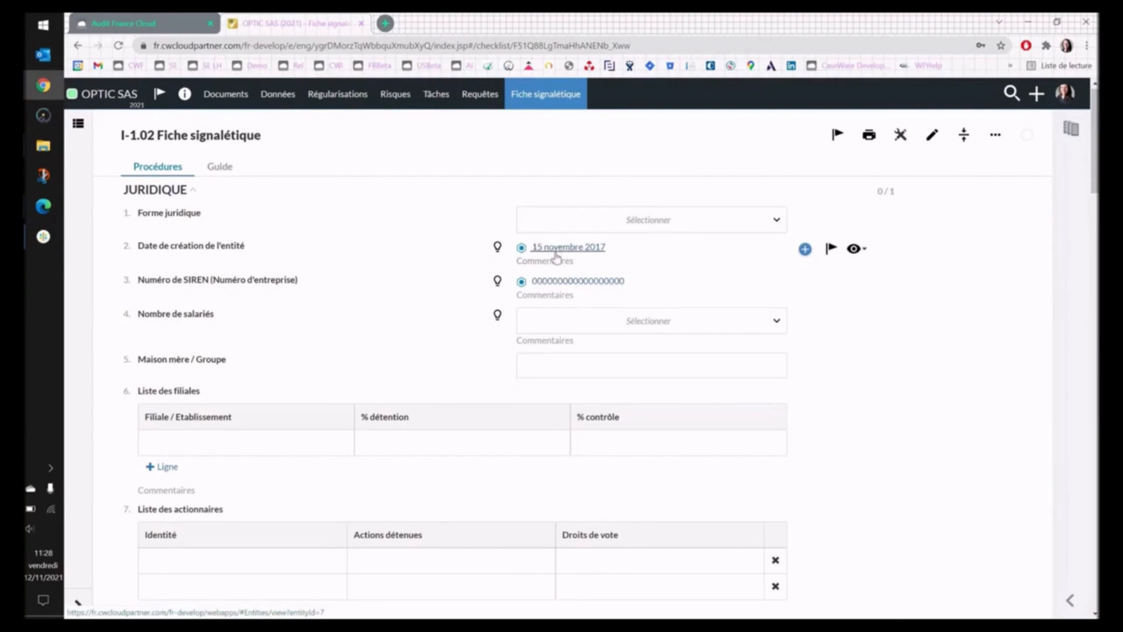
{"action": "left_click_drag", "start_coordinate": [201, 248], "coordinate": [244, 249]}
{"action": "left_click", "coordinate": [245, 248]}
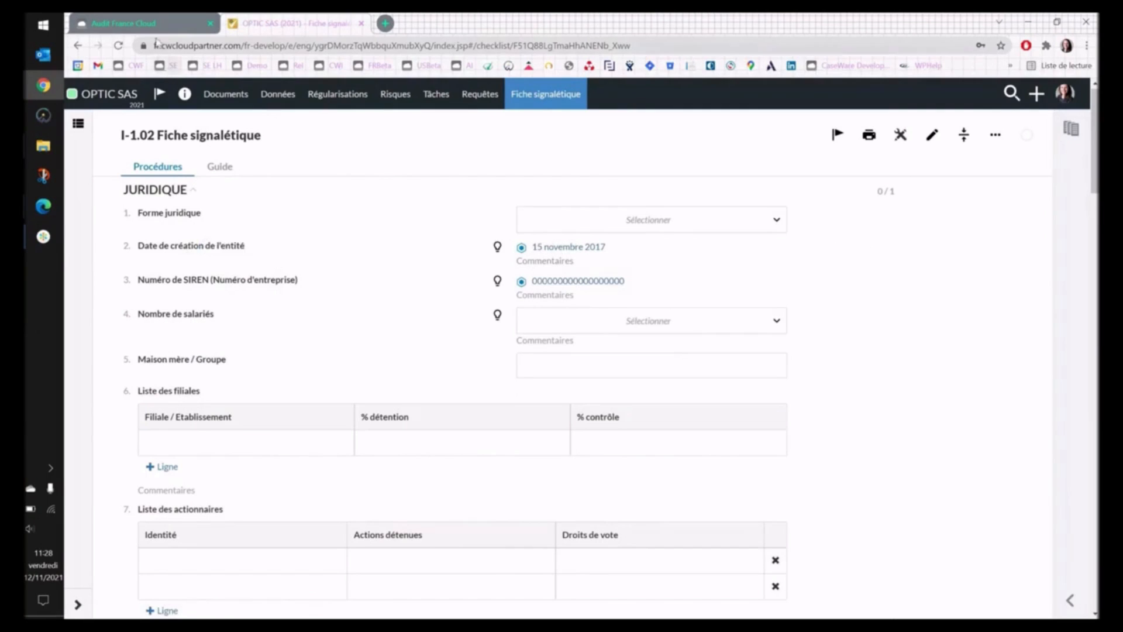
Add two blank rows to the Liste des filiales table in the JURIDIQUE section
{"action": "scroll", "coordinate": [509, 328], "scroll_direction": "down", "scroll_amount": 1}
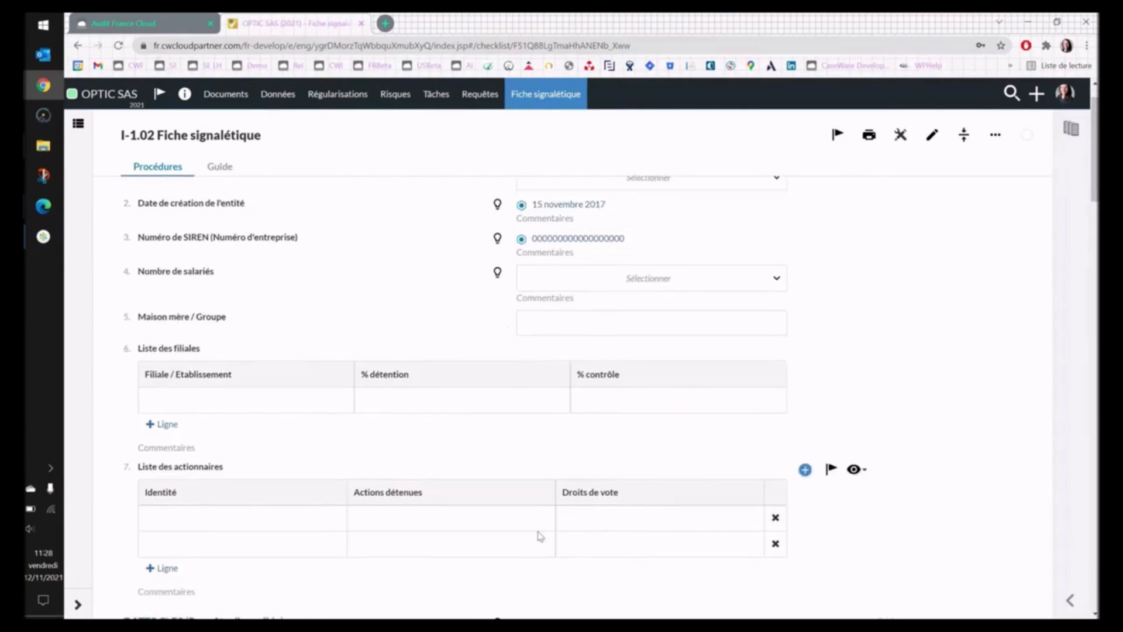
{"action": "scroll", "coordinate": [496, 213], "scroll_direction": "down", "scroll_amount": 3}
{"action": "left_click", "coordinate": [280, 262]}
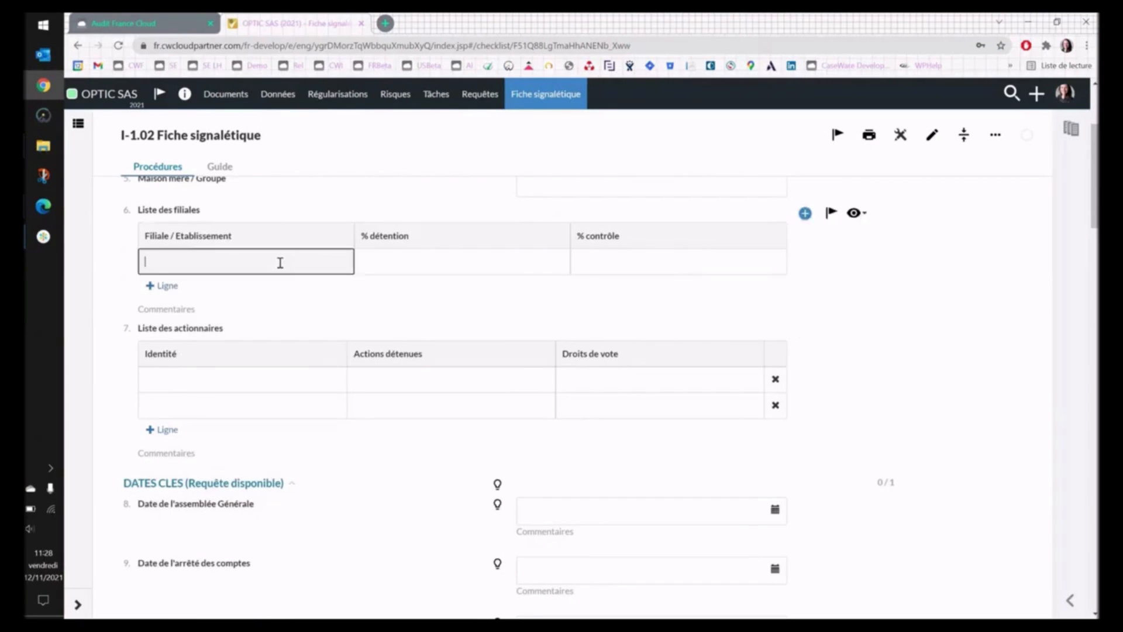
{"action": "left_click", "coordinate": [168, 285]}
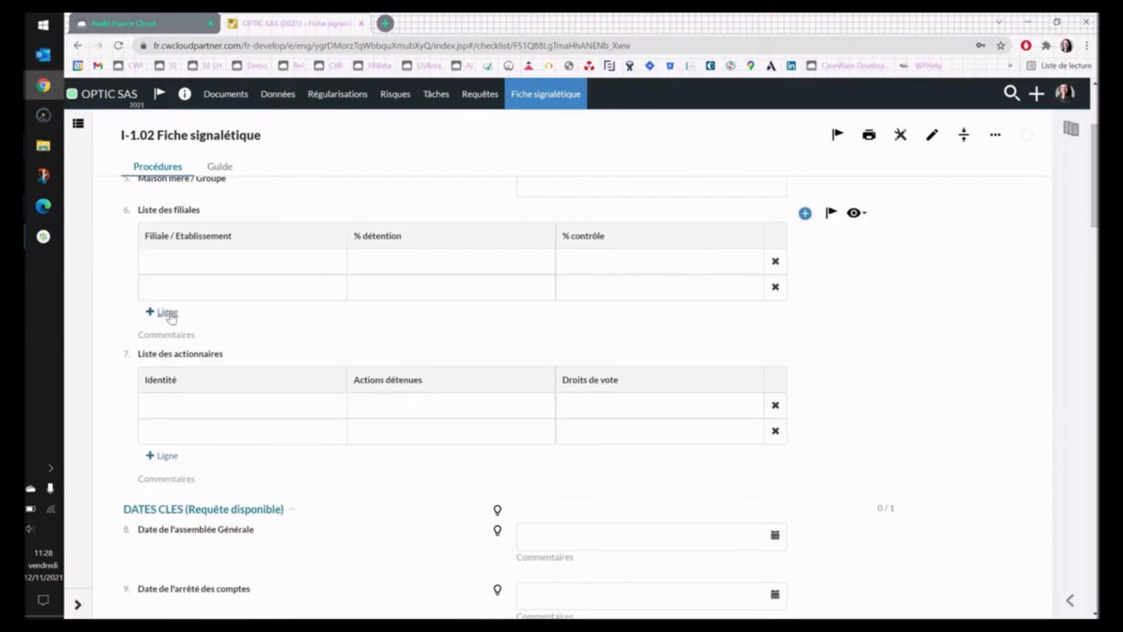
{"action": "left_click", "coordinate": [169, 311]}
Assign the existing director contact to the Dirigeant row of the Coordonnées table under CONTACTS
{"action": "scroll", "coordinate": [221, 432], "scroll_direction": "down", "scroll_amount": 5}
{"action": "scroll", "coordinate": [221, 377], "scroll_direction": "down", "scroll_amount": 2}
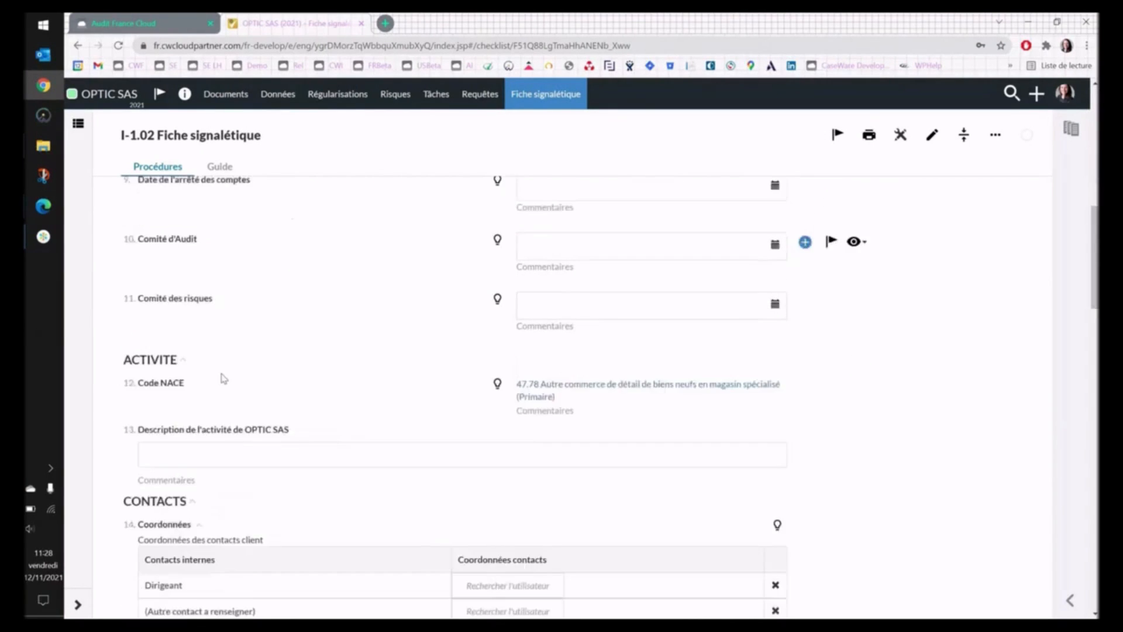
{"action": "scroll", "coordinate": [222, 377], "scroll_direction": "down", "scroll_amount": 3}
{"action": "left_click", "coordinate": [205, 401]}
{"action": "left_click", "coordinate": [482, 397]}
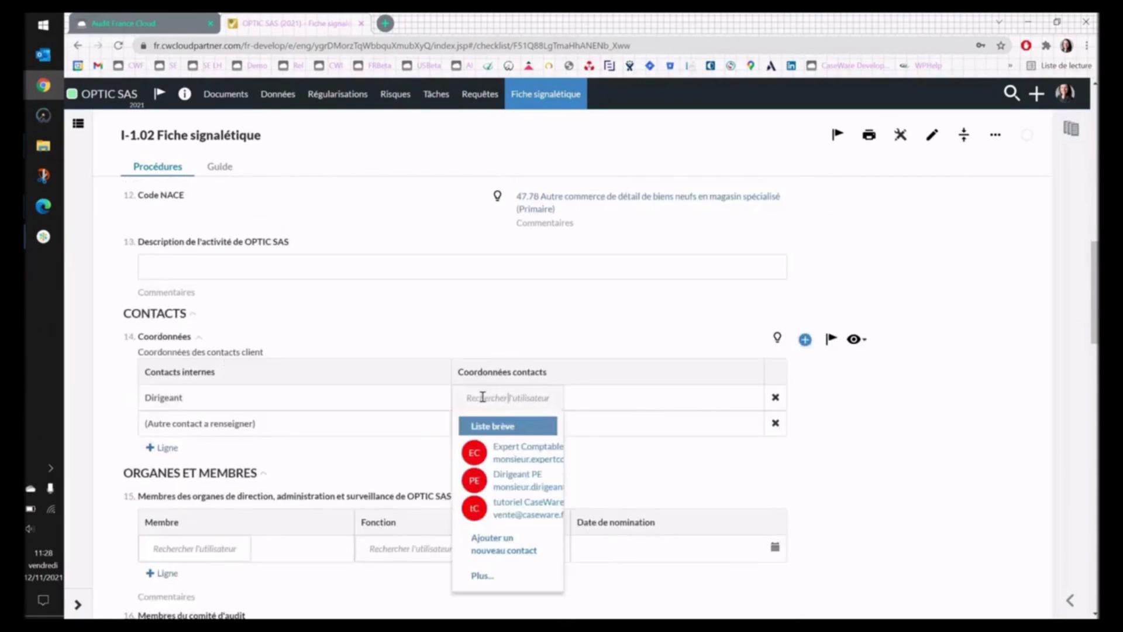
{"action": "left_click", "coordinate": [515, 485]}
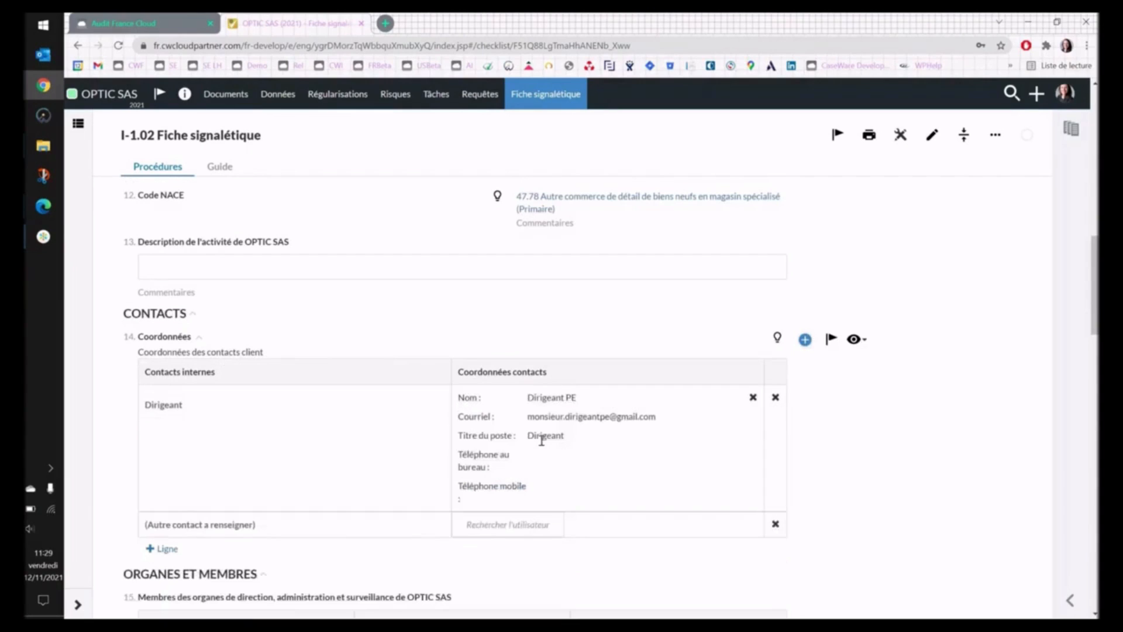
Look over the rest of the Fiche signalétique, from DATES CLES through CAC to PARTIES LIEES, and return to JURIDIQUE
{"action": "scroll", "coordinate": [542, 440], "scroll_direction": "up", "scroll_amount": 6}
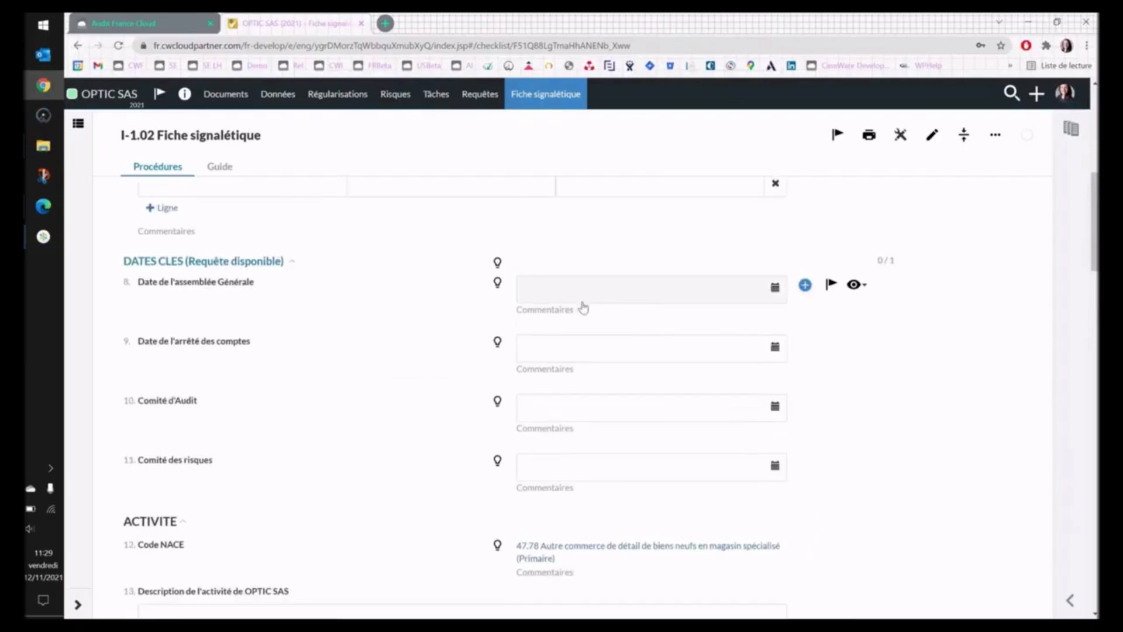
{"action": "scroll", "coordinate": [583, 346], "scroll_direction": "down", "scroll_amount": 15}
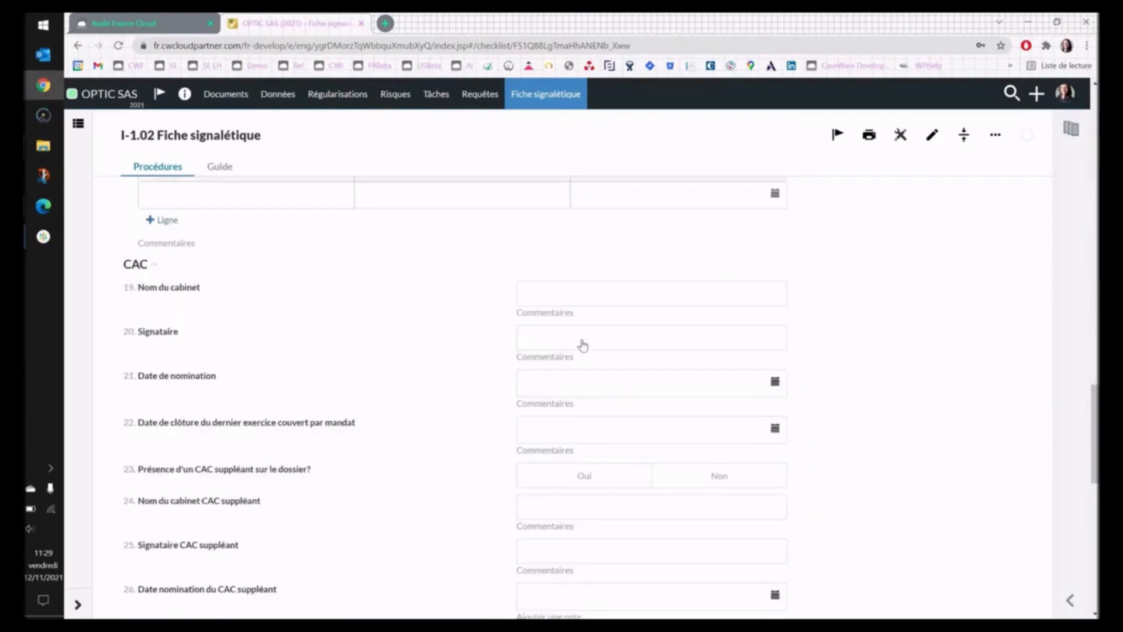
{"action": "scroll", "coordinate": [583, 340], "scroll_direction": "down", "scroll_amount": 8}
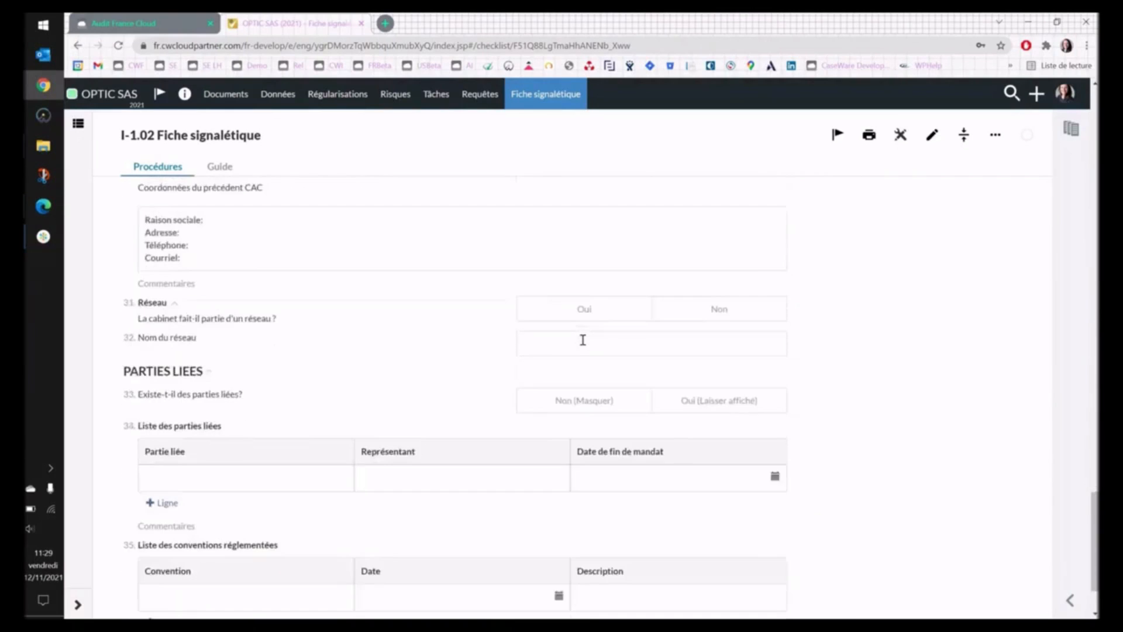
{"action": "scroll", "coordinate": [583, 340], "scroll_direction": "up", "scroll_amount": 20}
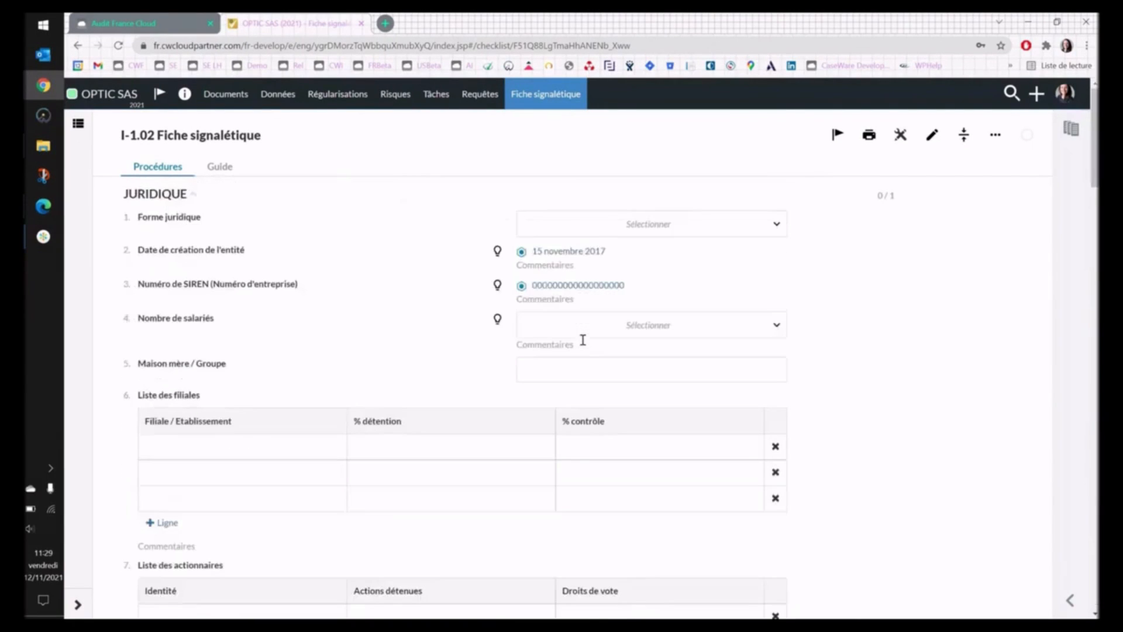